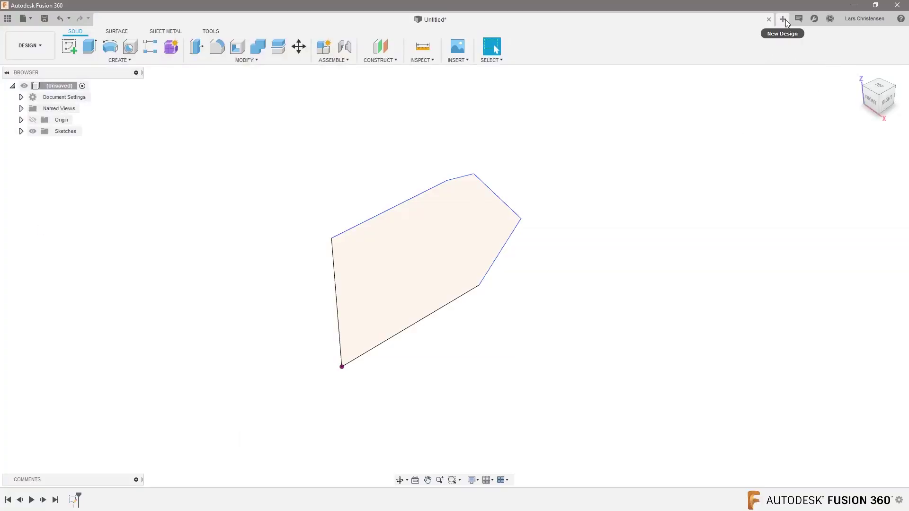
- Create a new design and insert the drain cover photo as a canvas on the XY plane with default settings
click(784, 19)
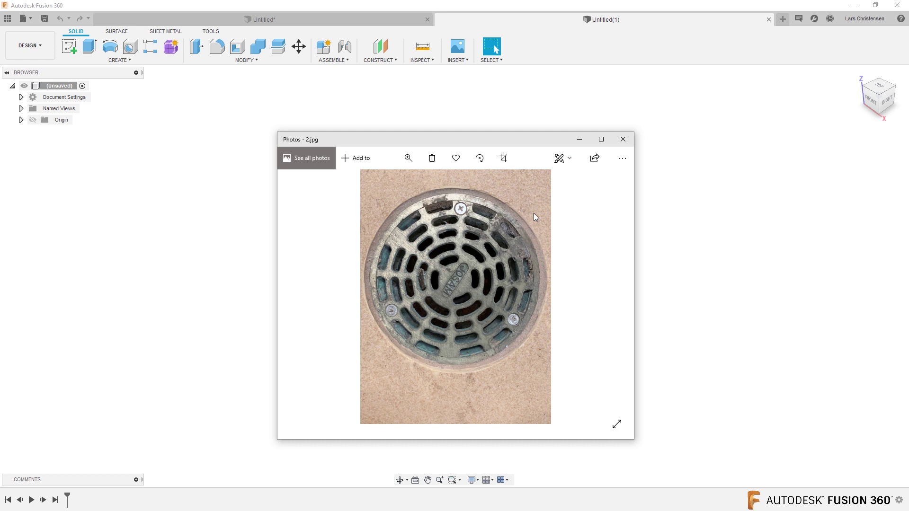
click(623, 140)
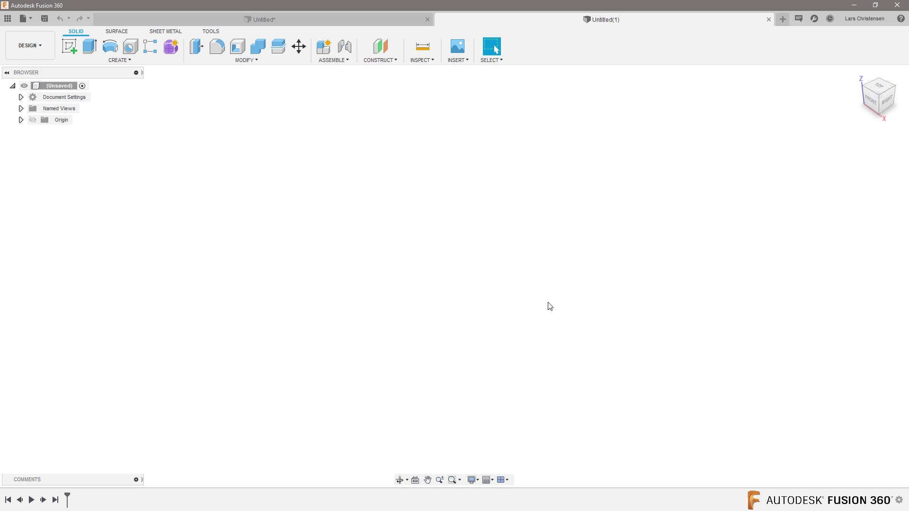
click(459, 47)
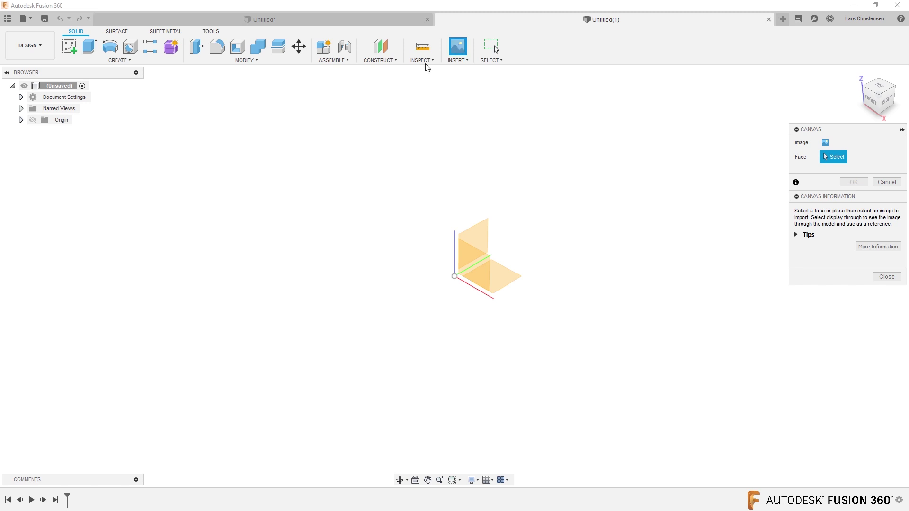
click(515, 284)
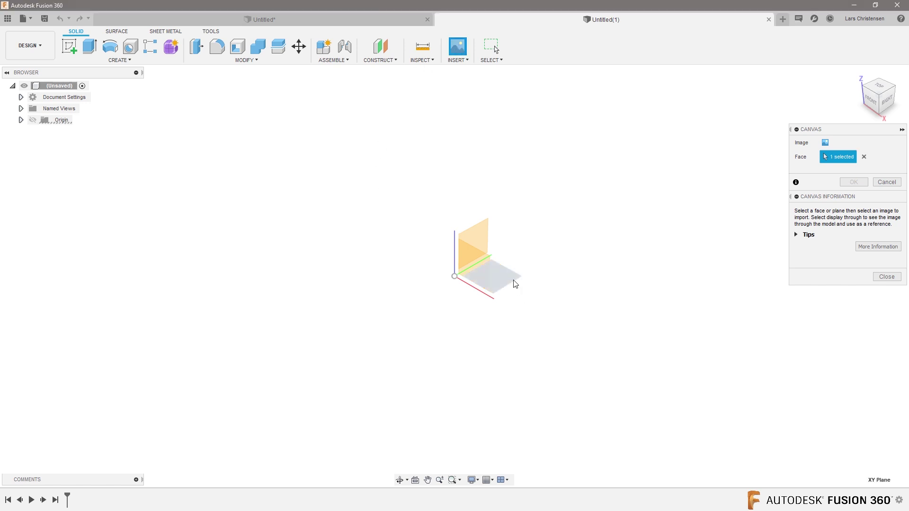
click(825, 143)
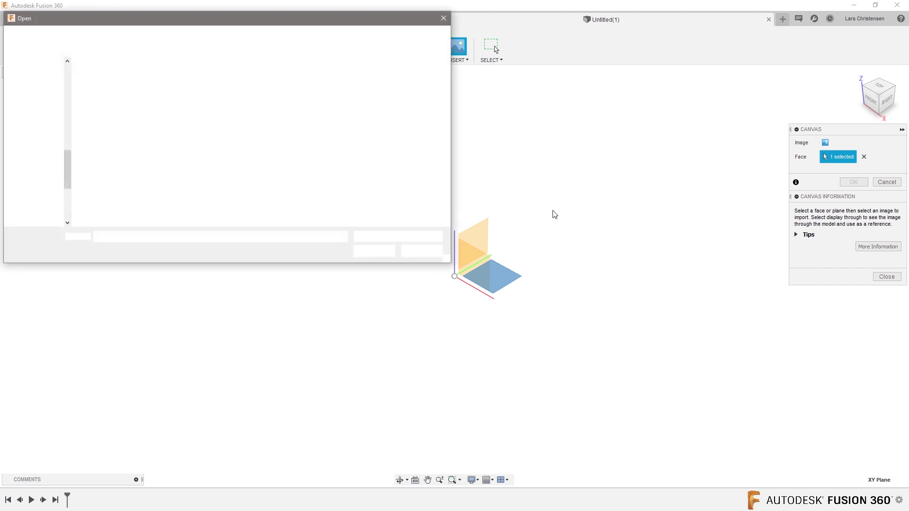
double_click(209, 80)
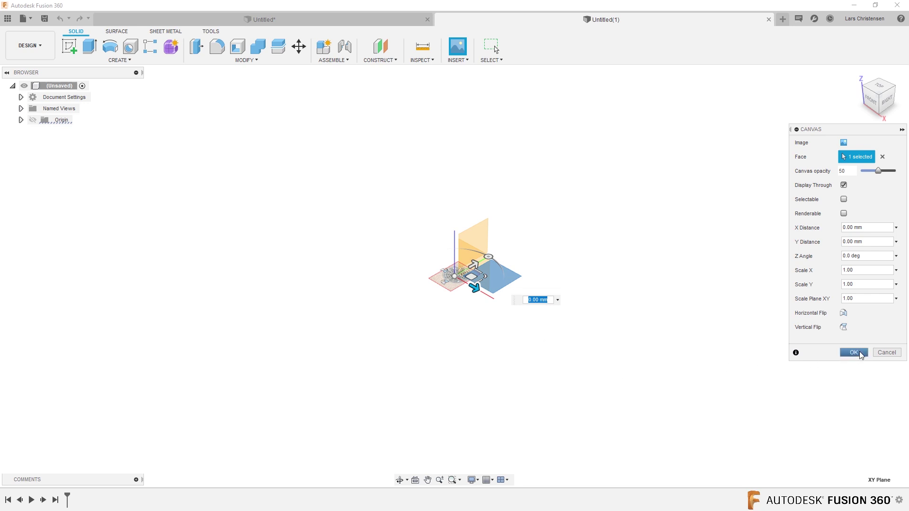
click(859, 354)
- View the canvas from the top and show the origin over the drain photo
click(880, 84)
scroll(465, 267, up, 5)
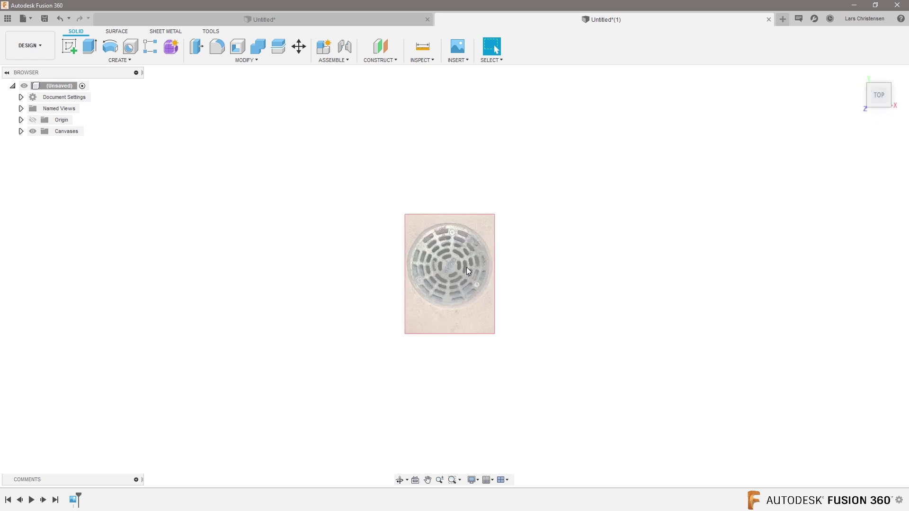
scroll(467, 268, up, 3)
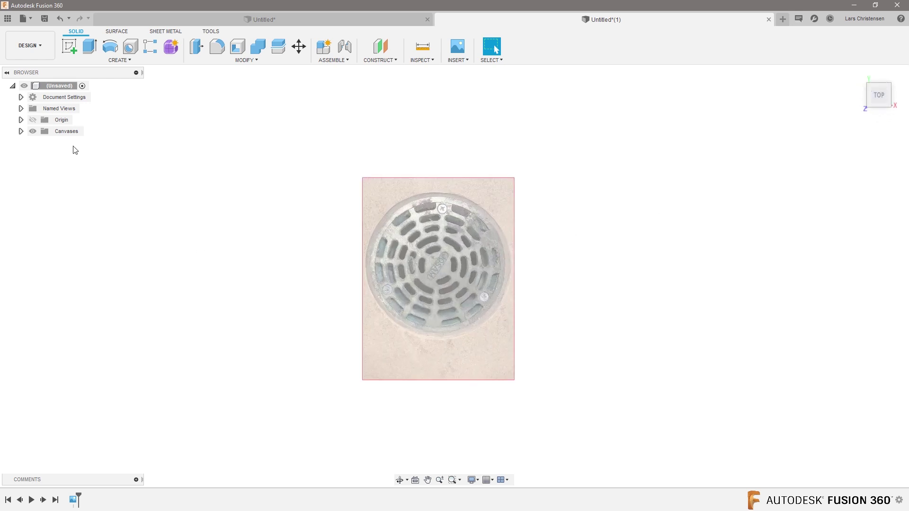
click(34, 121)
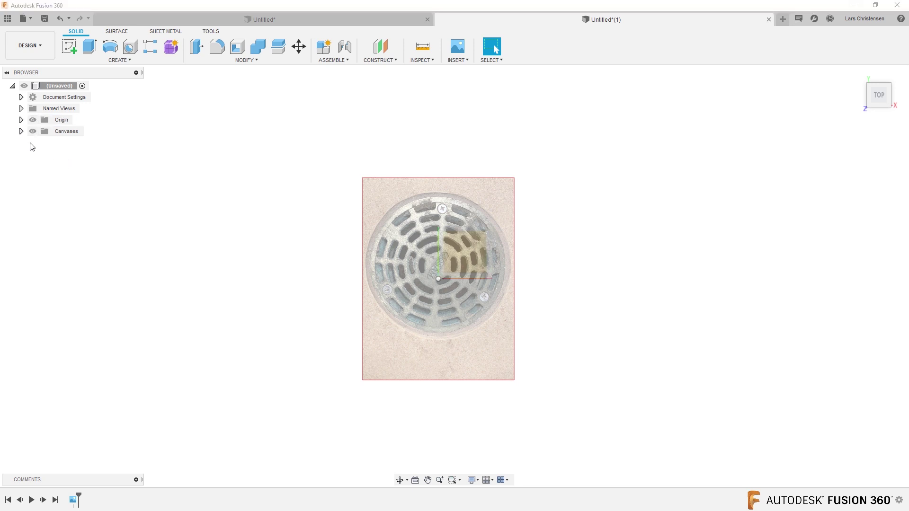
- Calibrate the canvas to 250 mm between two opposite points on the drain cover's outer rim
click(21, 131)
click(62, 142)
right_click(62, 143)
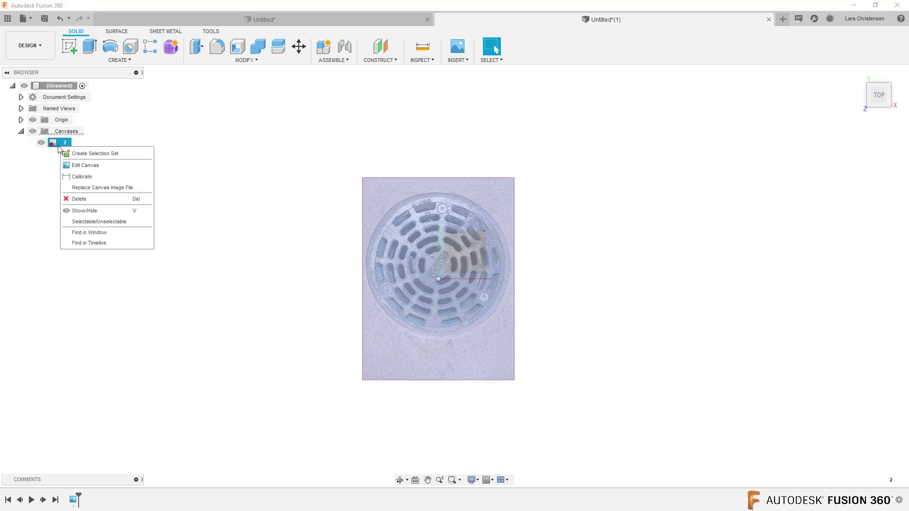
click(79, 180)
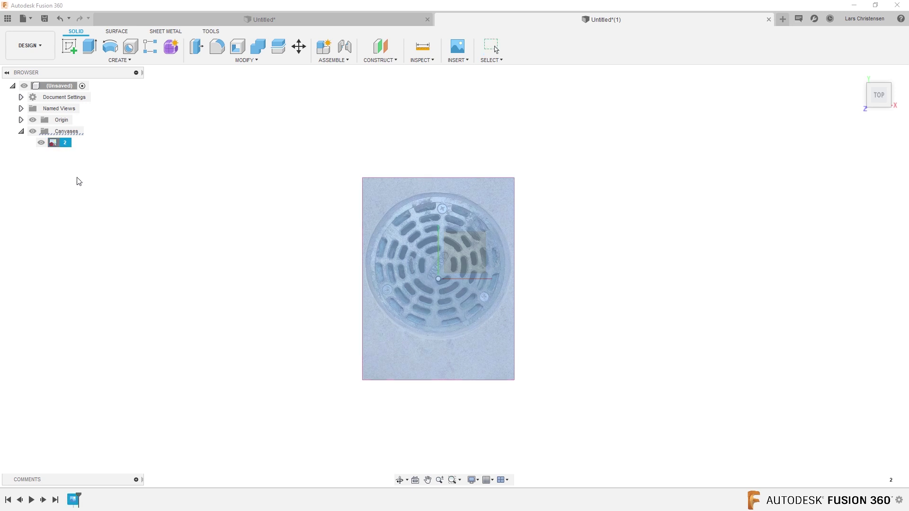
scroll(418, 268, up, 3)
scroll(445, 274, up, 5)
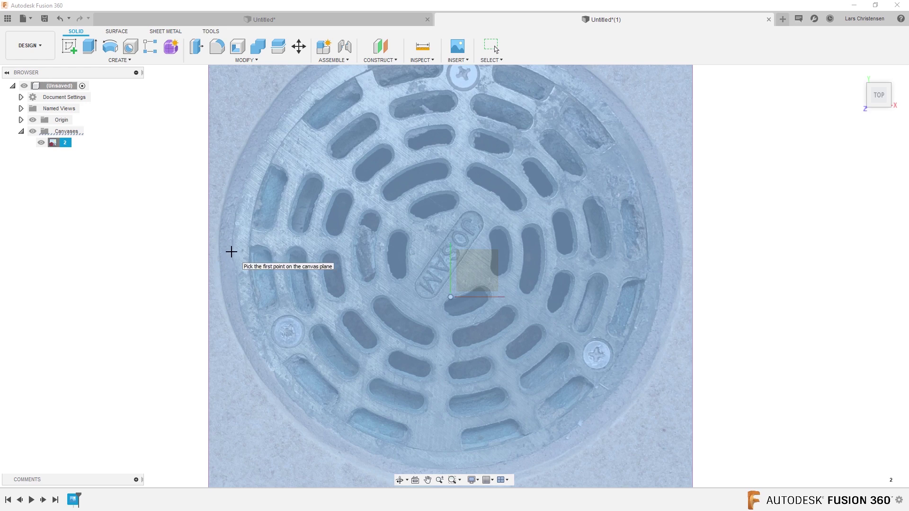
click(231, 252)
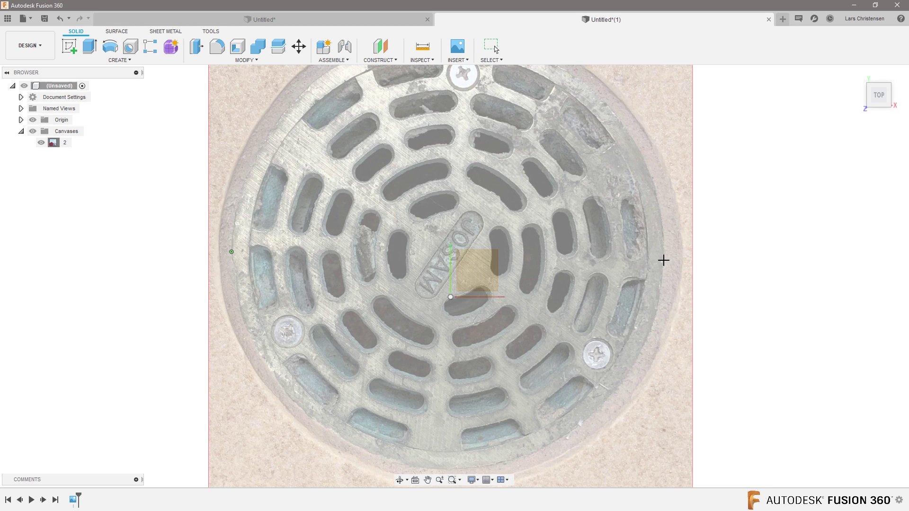
click(663, 260)
text(250)
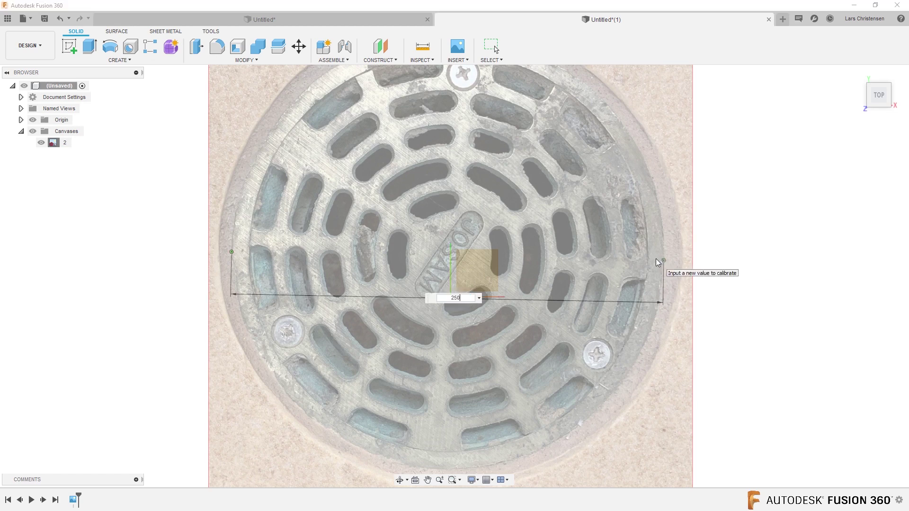
key(Return)
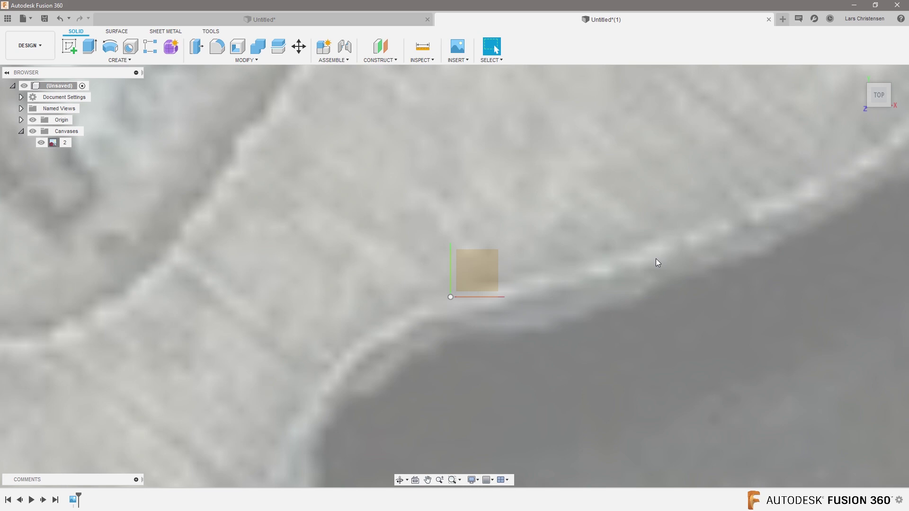
- Edit the canvas placement, rotating the JOSAM lettering roughly horizontal and moving the drain cover's centre onto the origin
scroll(432, 248, down, 10)
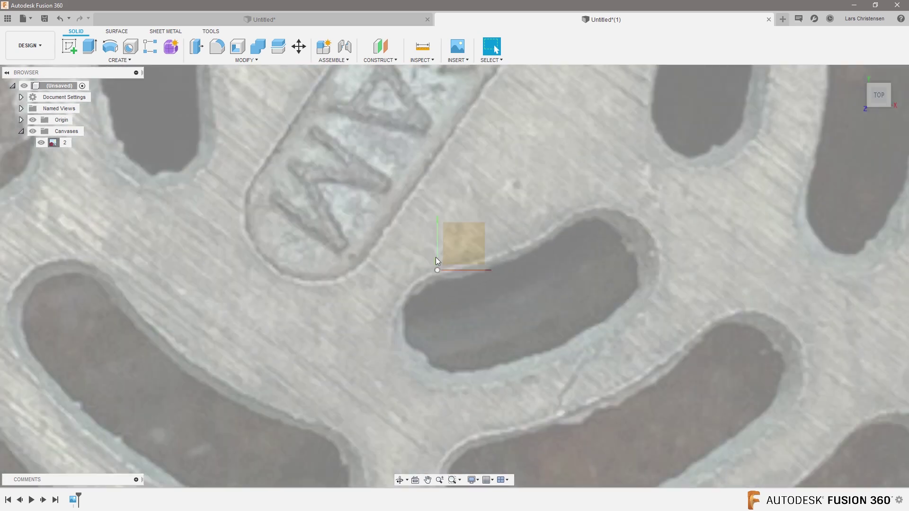
scroll(422, 273, down, 8)
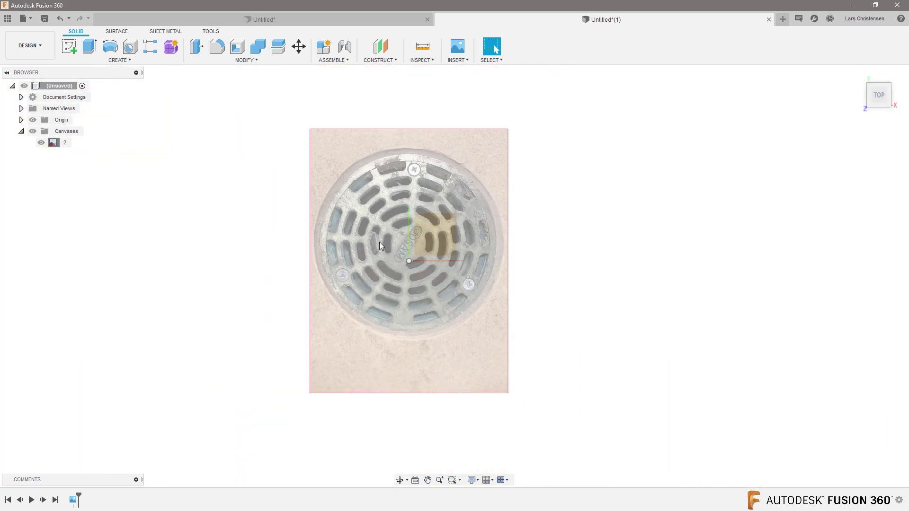
right_click(62, 144)
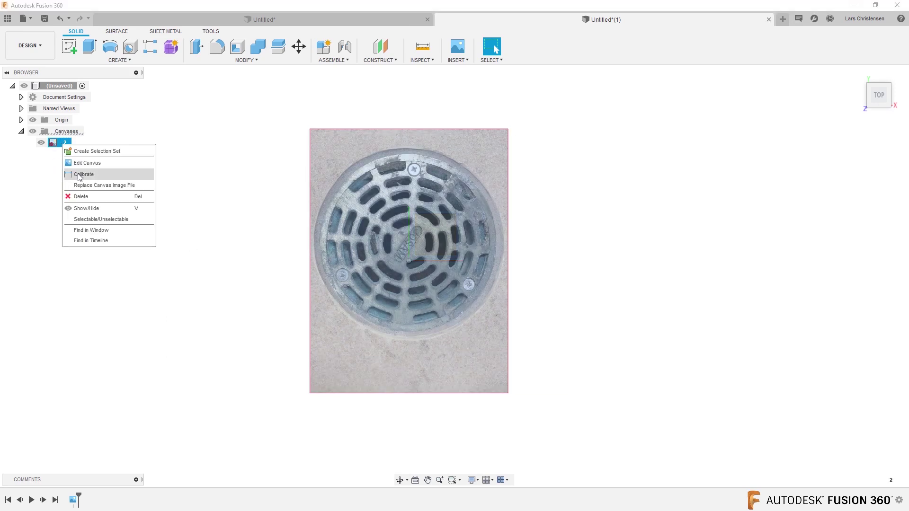
click(83, 164)
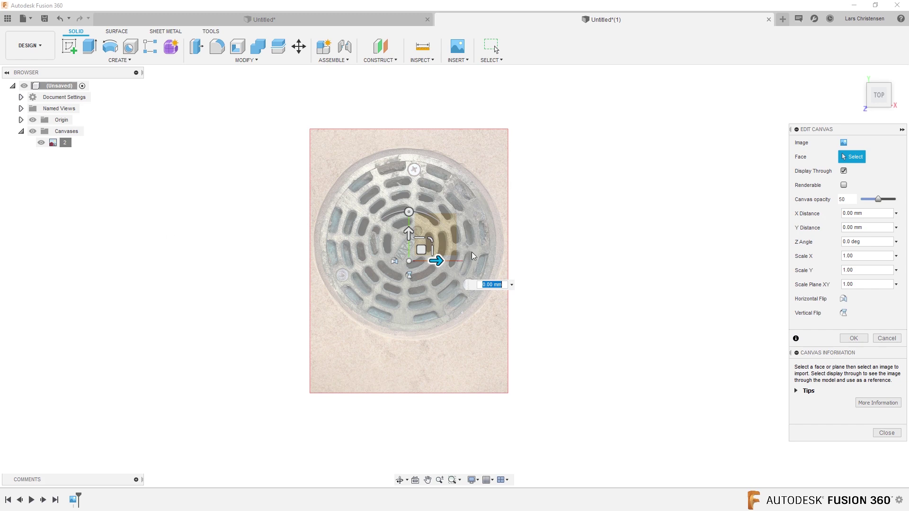
scroll(436, 235, up, 3)
scroll(436, 236, up, 3)
drag(390, 261, 389, 304)
mouse_move(377, 264)
mouse_down()
mouse_move(351, 269)
mouse_move(331, 298)
mouse_move(373, 268)
mouse_move(354, 277)
mouse_move(334, 318)
mouse_move(352, 336)
mouse_move(347, 307)
mouse_move(381, 286)
mouse_move(388, 261)
mouse_up()
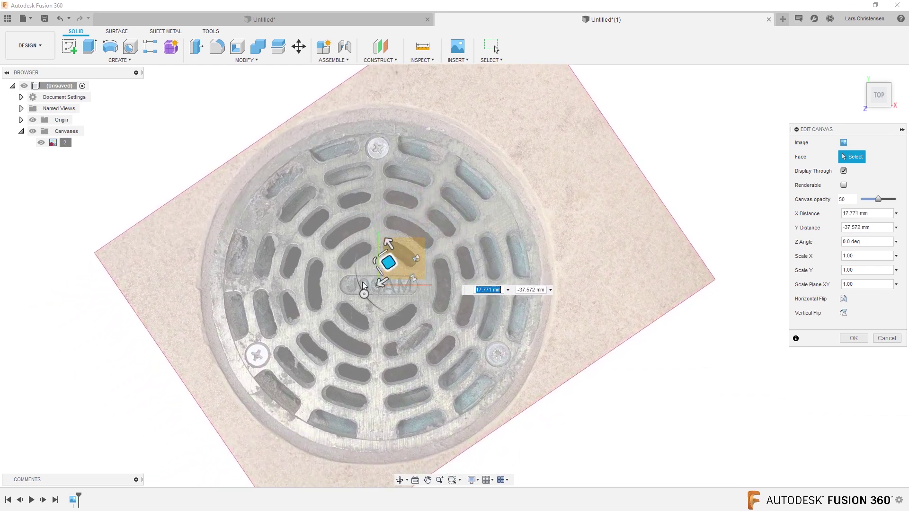
- Fine-tune the canvas rotation to a Z angle of 2.6 degrees and accept the placement
mouse_move(364, 295)
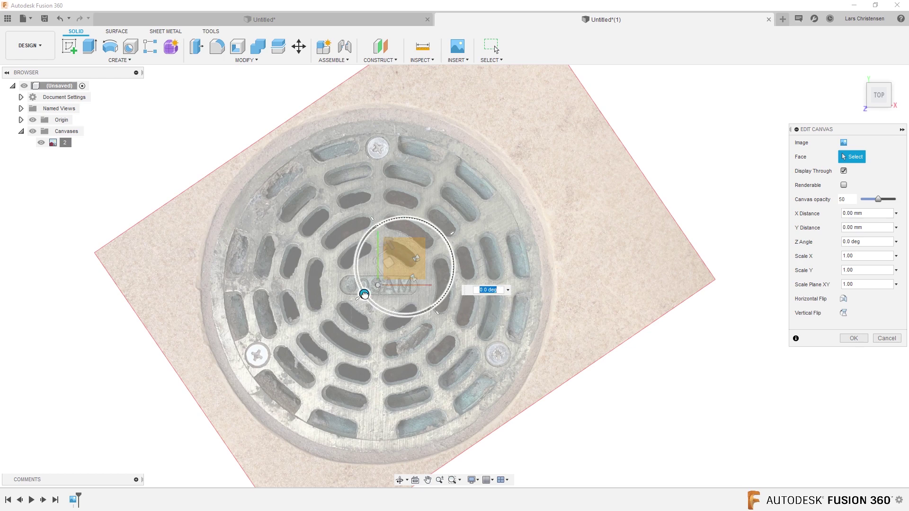
drag(364, 295, 365, 296)
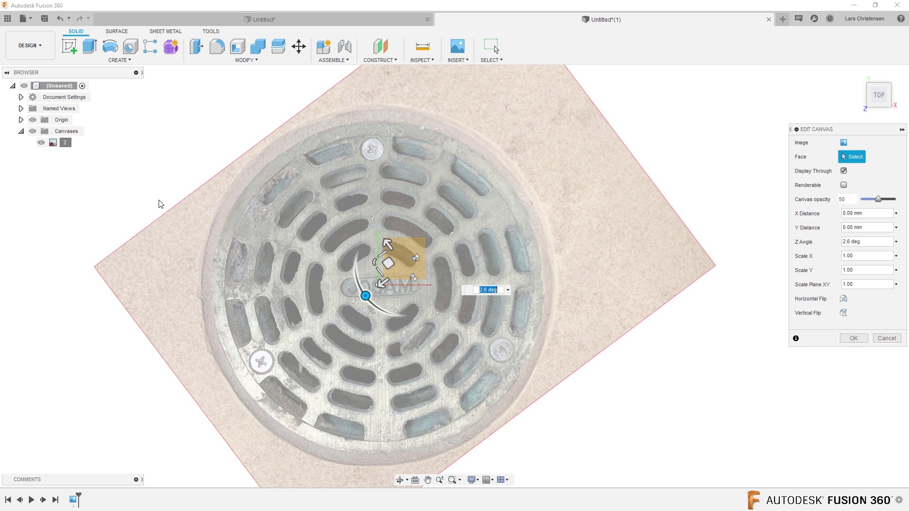
scroll(151, 196, down, 1)
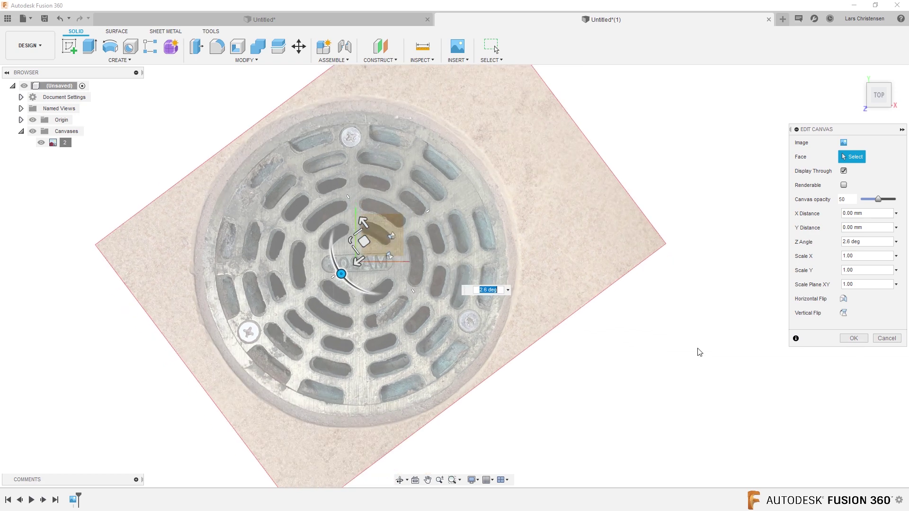
click(852, 339)
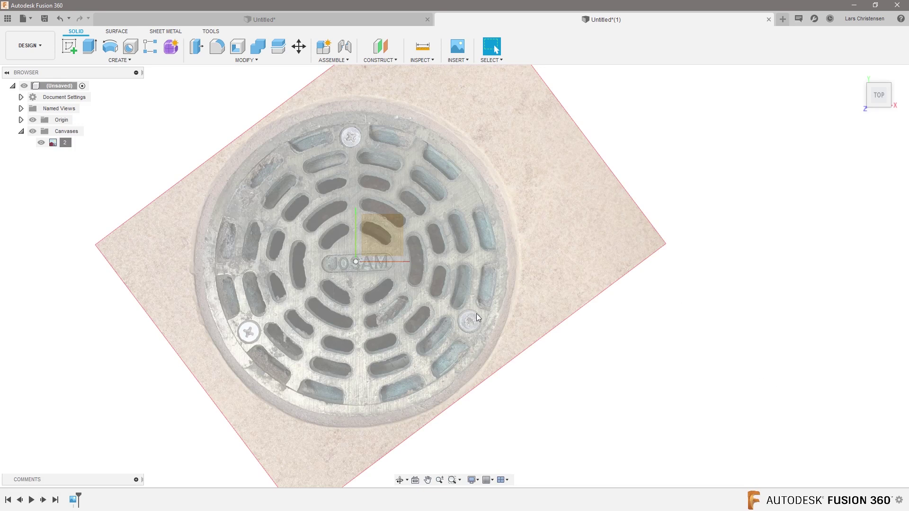
click(115, 61)
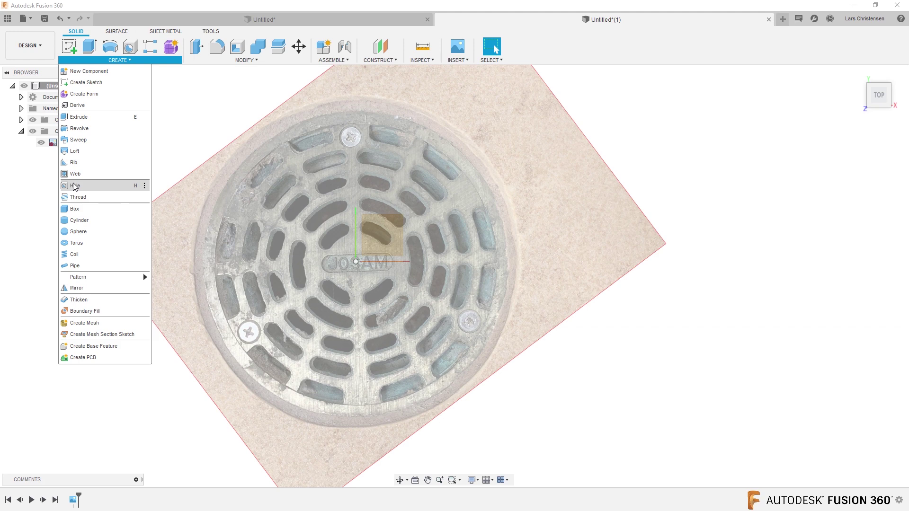
click(361, 152)
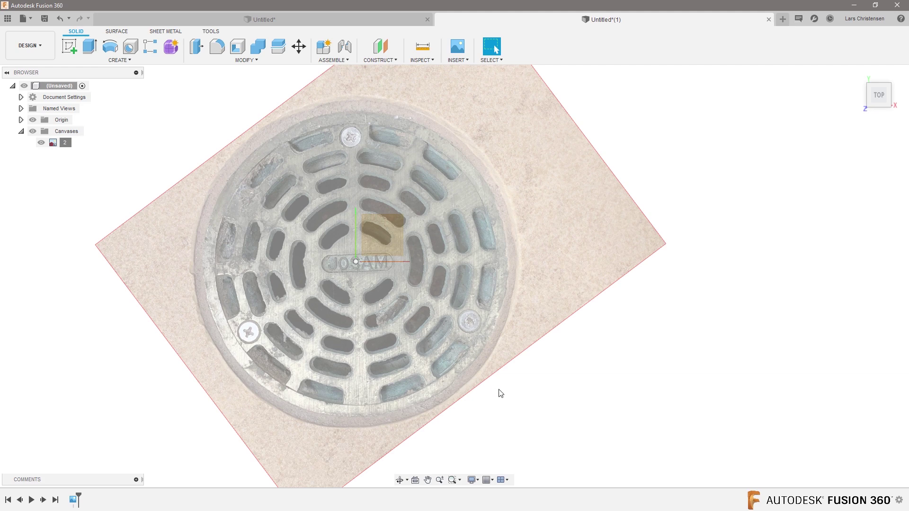
scroll(483, 392, up, 2)
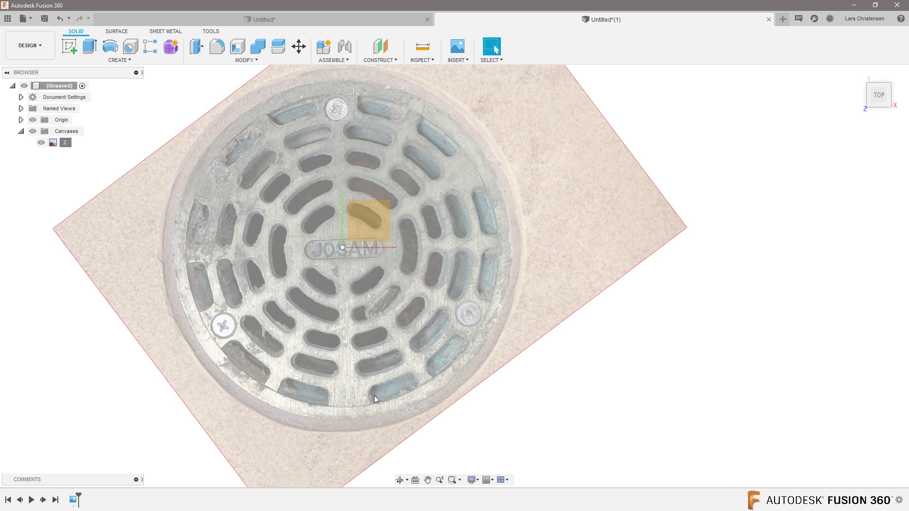
scroll(378, 395, up, 1)
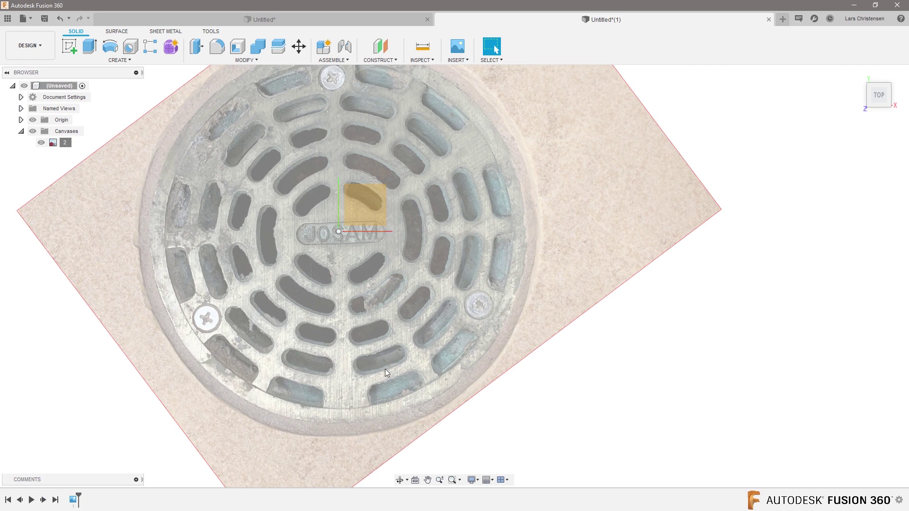
scroll(408, 365, up, 1)
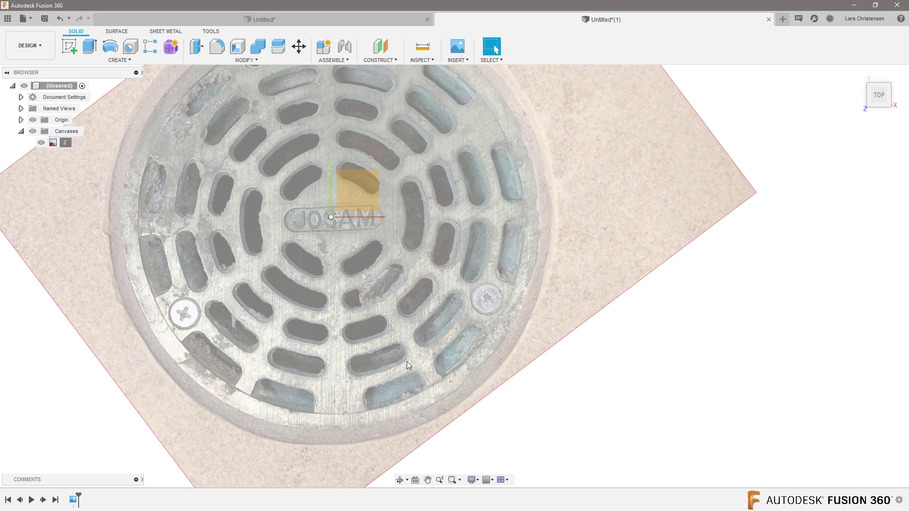
- Start a sketch on the XY plane and draw a vertical 125 mm line from the origin down to the drain's rim
click(70, 46)
click(363, 190)
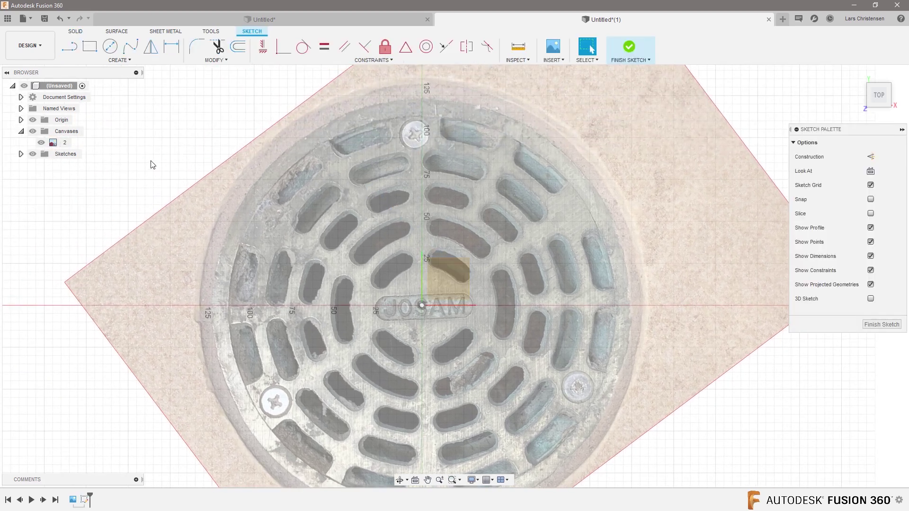
scroll(152, 164, down, 3)
scroll(349, 397, up, 2)
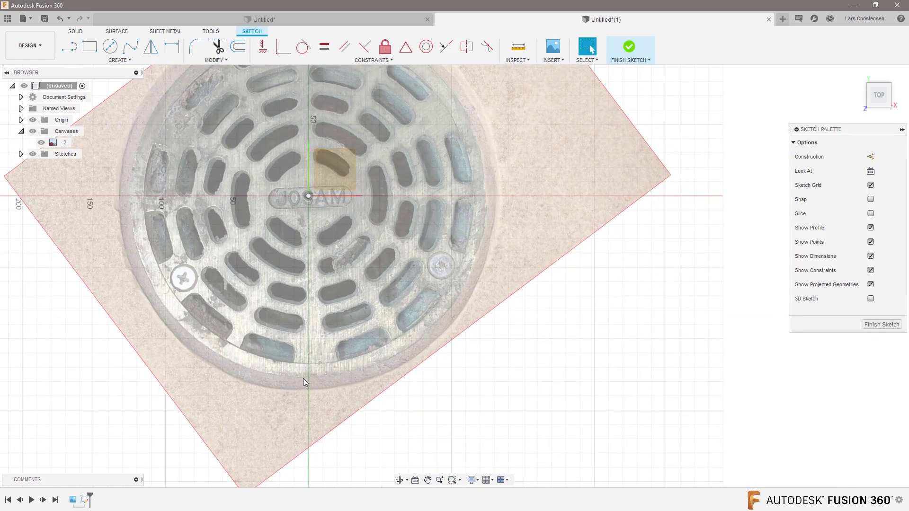
click(69, 47)
click(308, 196)
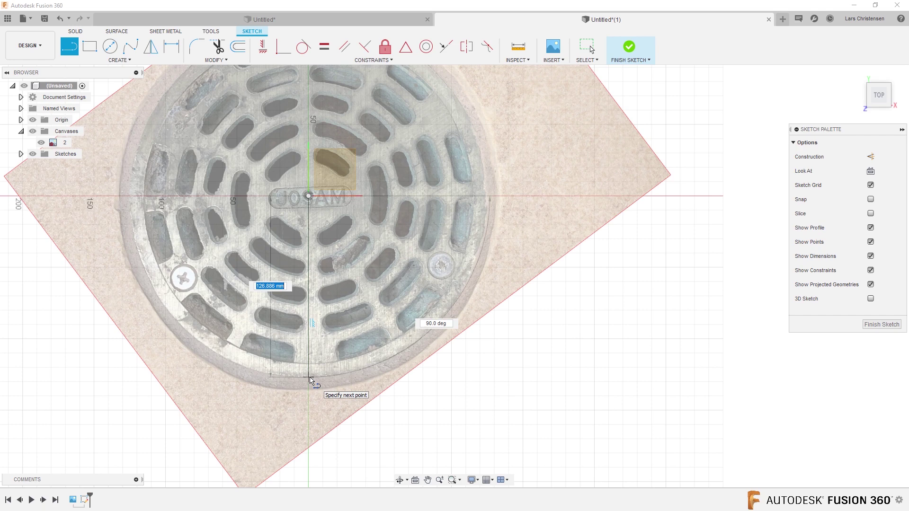
text(125)
key(Return)
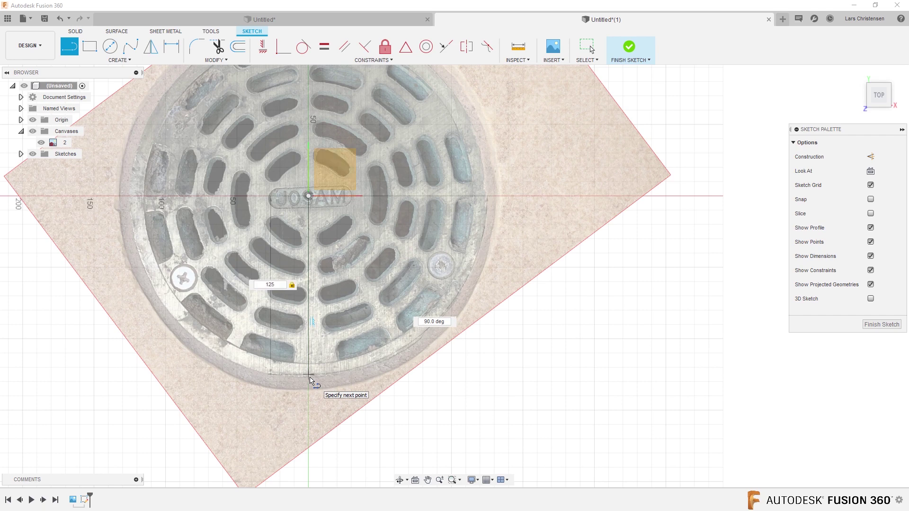
key(Escape)
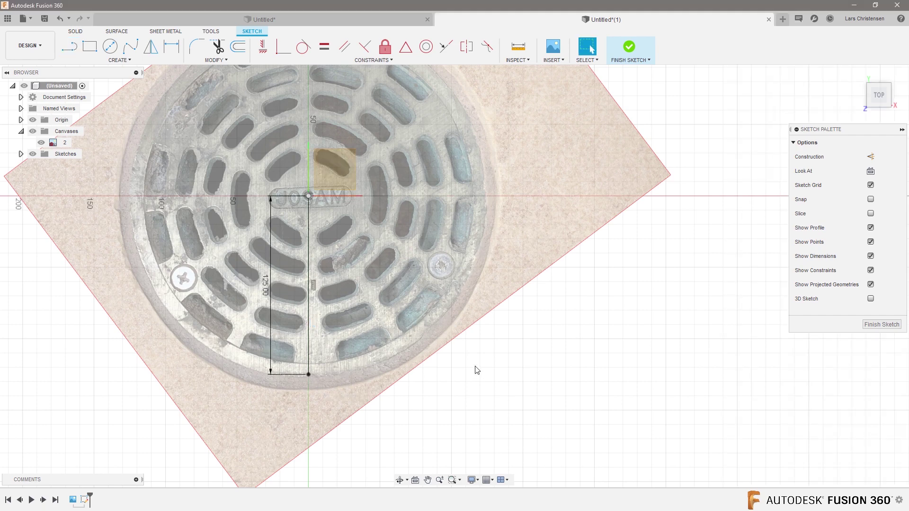
- Draw a horizontal 125 mm line from the origin out to the drain's right rim
key(l)
click(308, 196)
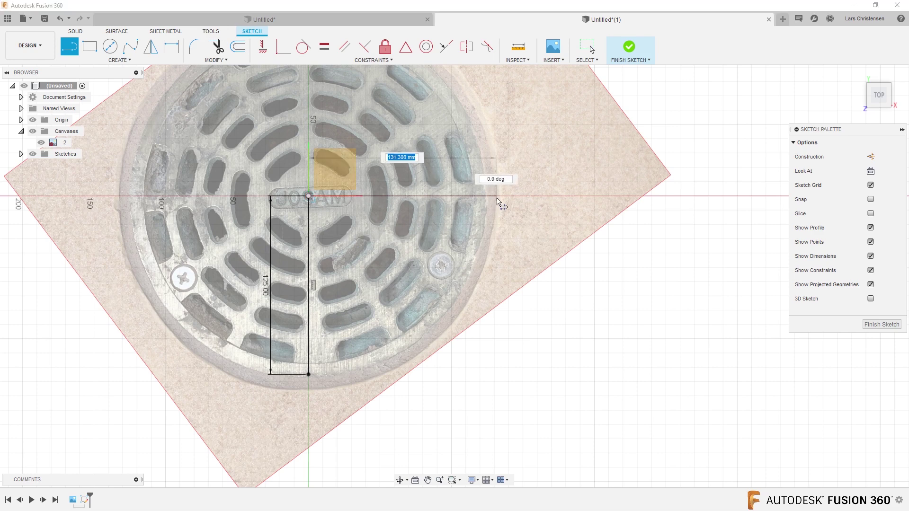
text(125)
key(Return)
key(Escape)
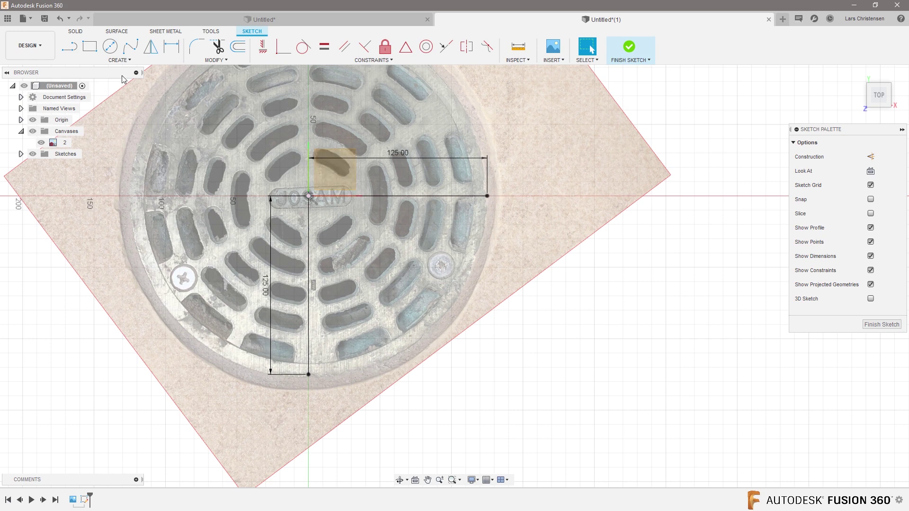
- Draw a centre-point arc about the origin, joining the outer ends of the horizontal and vertical radial lines
click(119, 60)
mouse_move(91, 103)
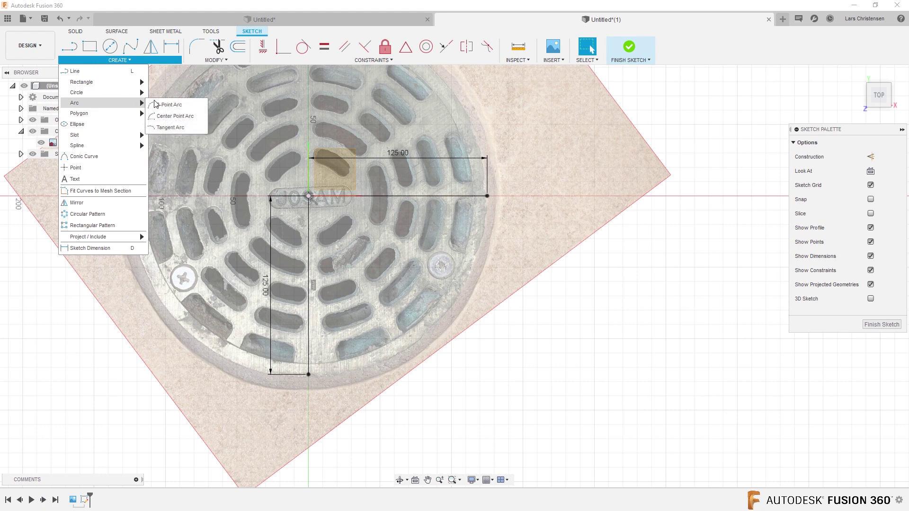
click(170, 118)
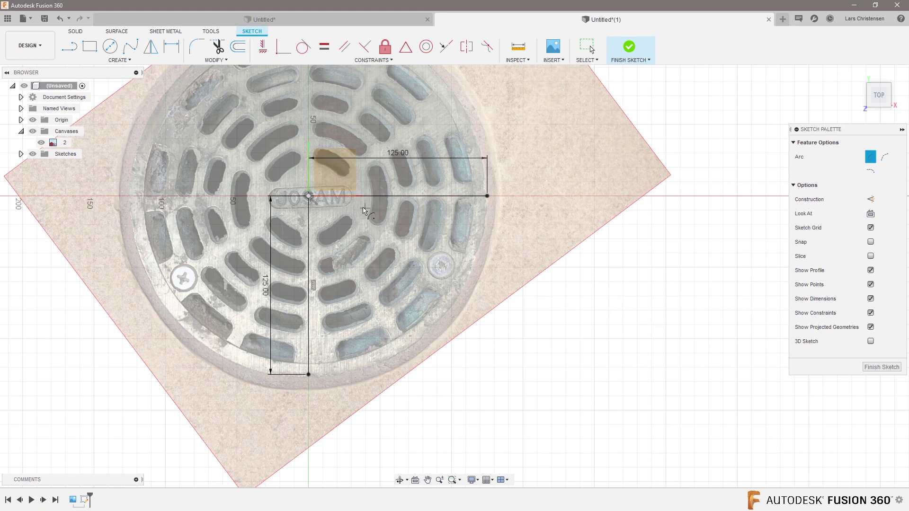
click(308, 196)
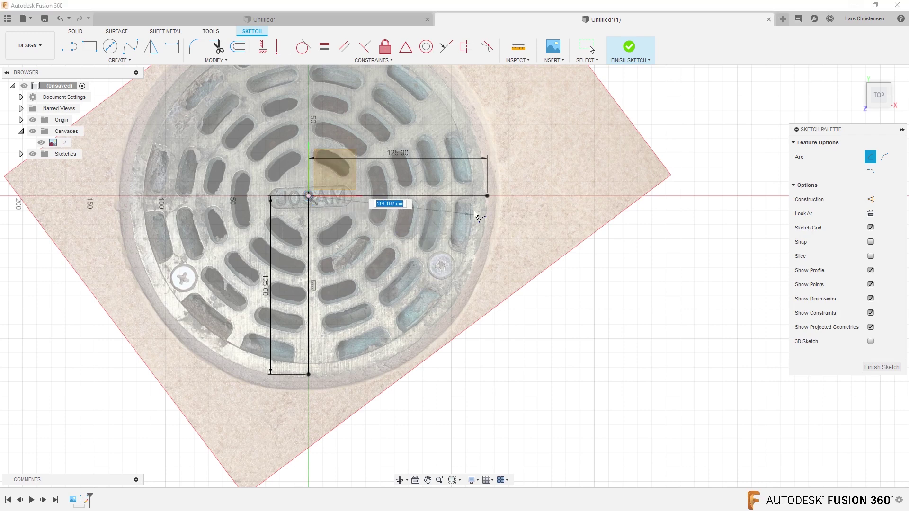
click(487, 197)
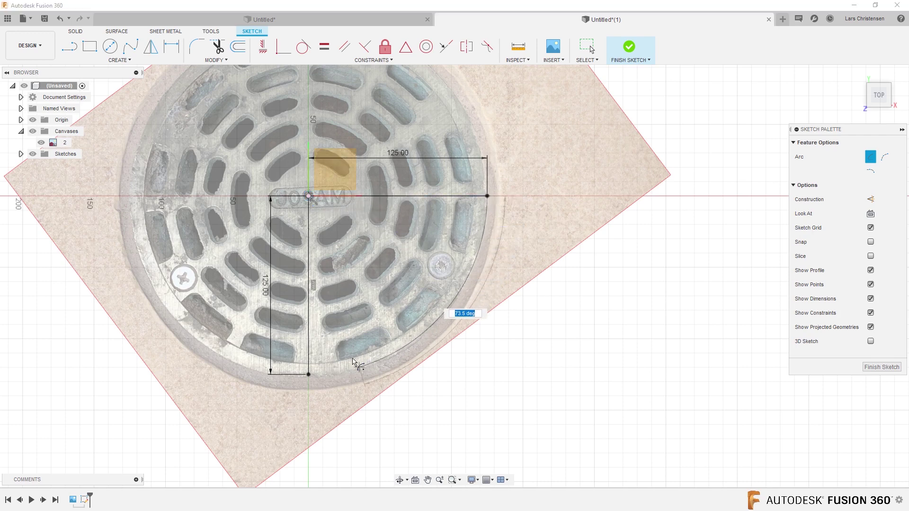
click(309, 374)
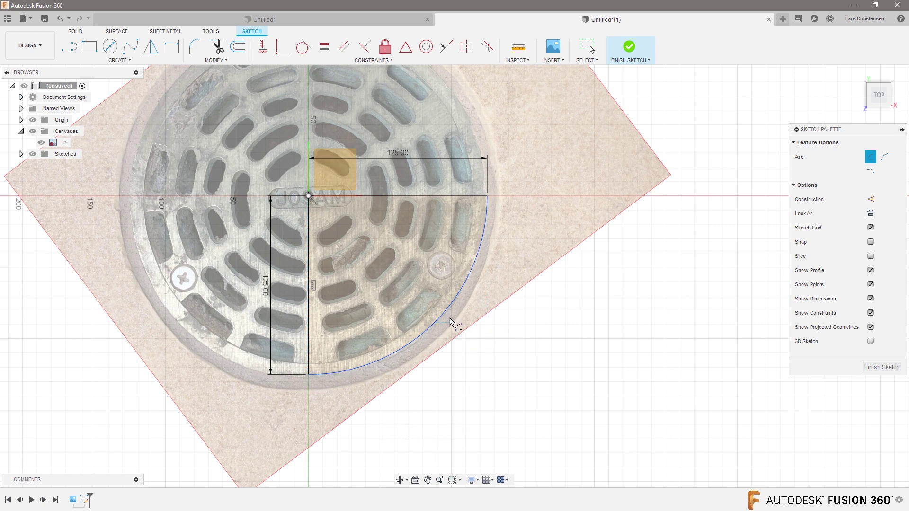
- Dimension the radius of the outer quarter arc at 125 mm
key(d)
click(436, 321)
click(485, 363)
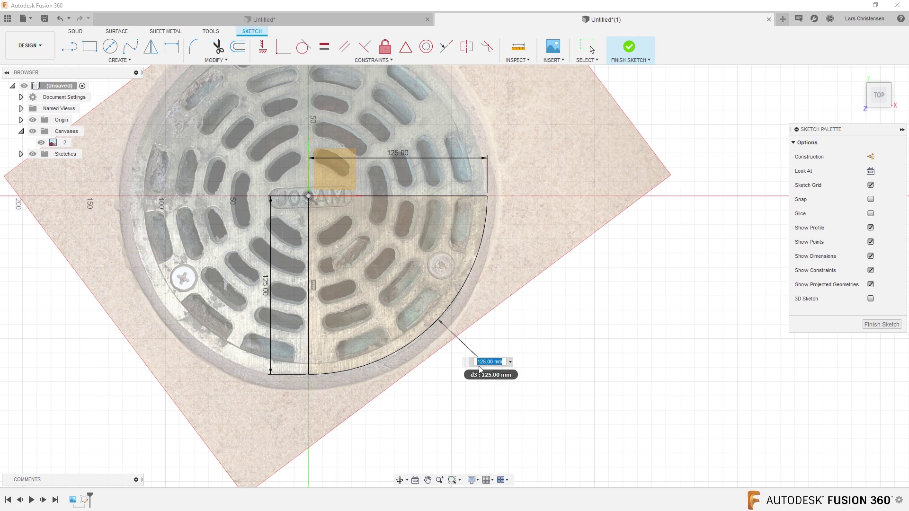
key(Return)
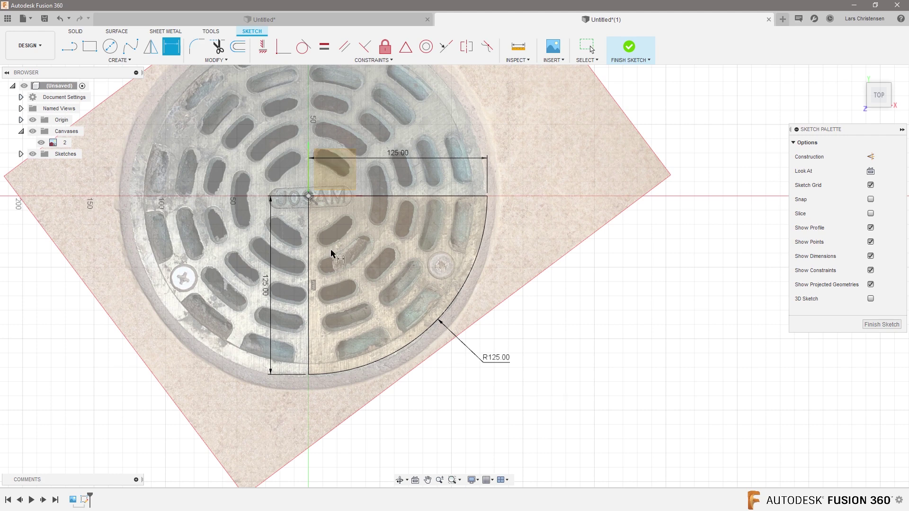
- Draw a 10 mm wide three-point arc slot over the innermost opening below the JOSAM lettering and adjust its lower-left end point to fit
scroll(310, 198, up, 4)
scroll(313, 204, up, 3)
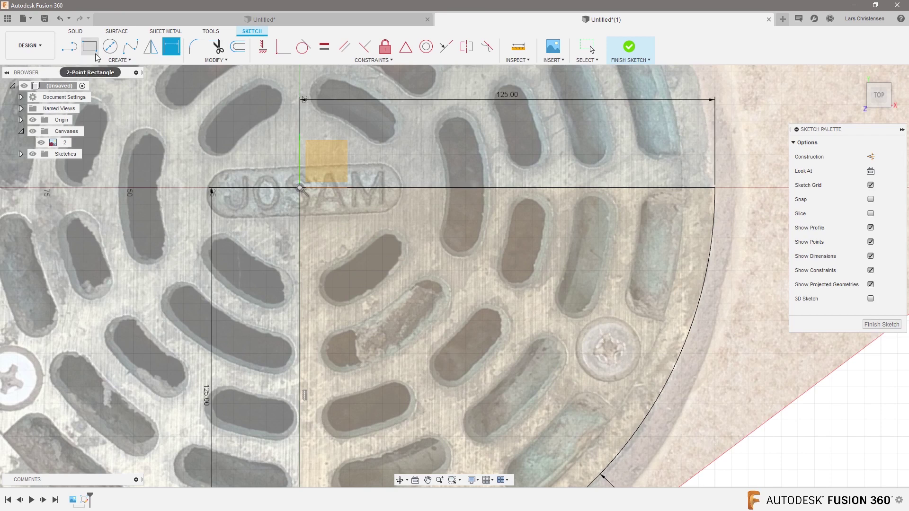
click(109, 62)
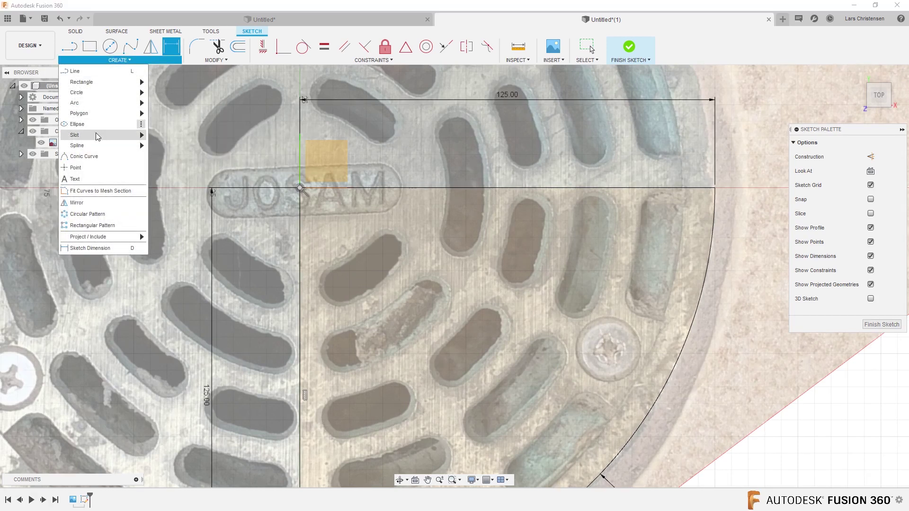
mouse_move(98, 137)
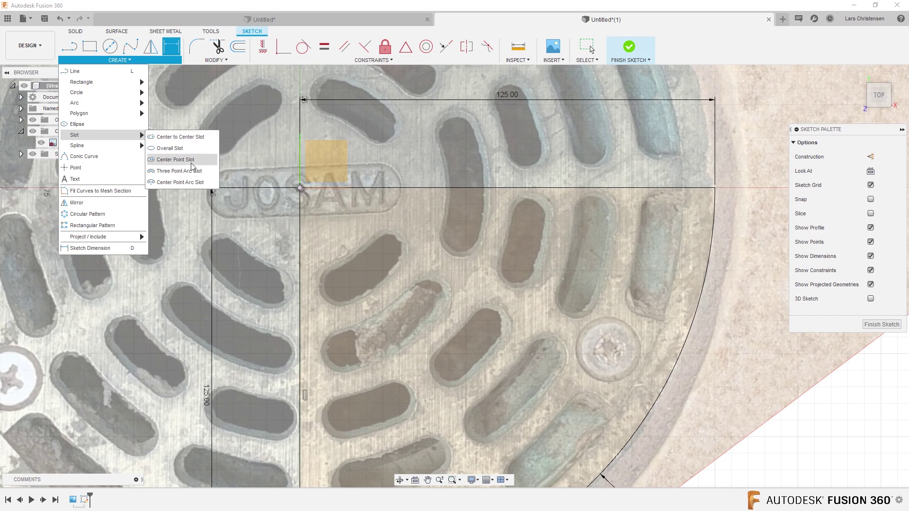
click(174, 171)
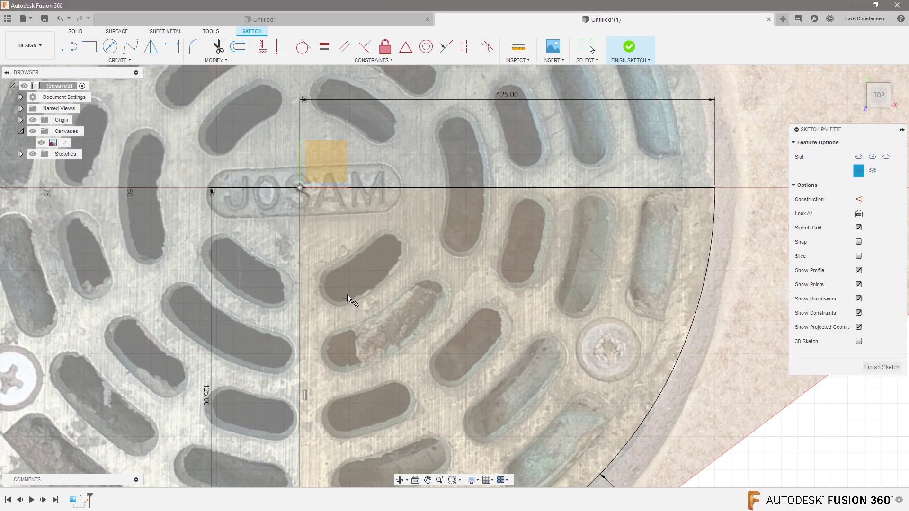
click(336, 288)
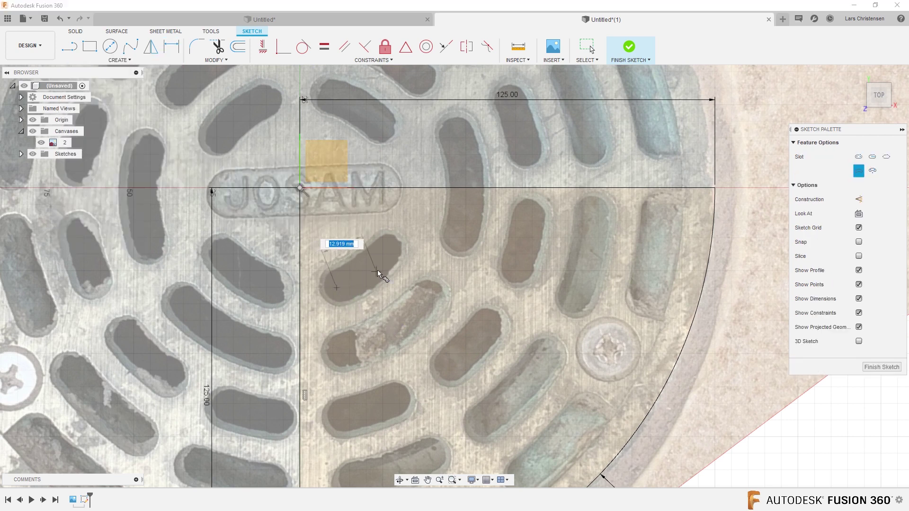
click(392, 247)
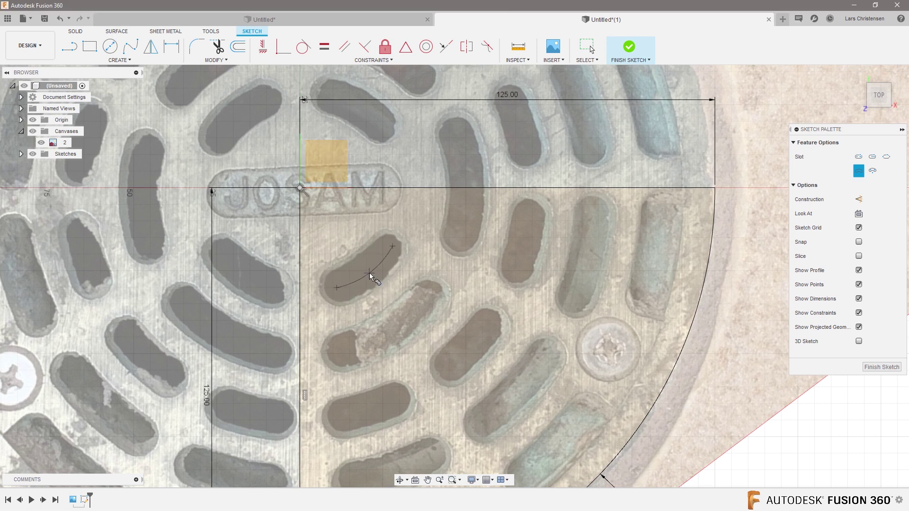
click(367, 274)
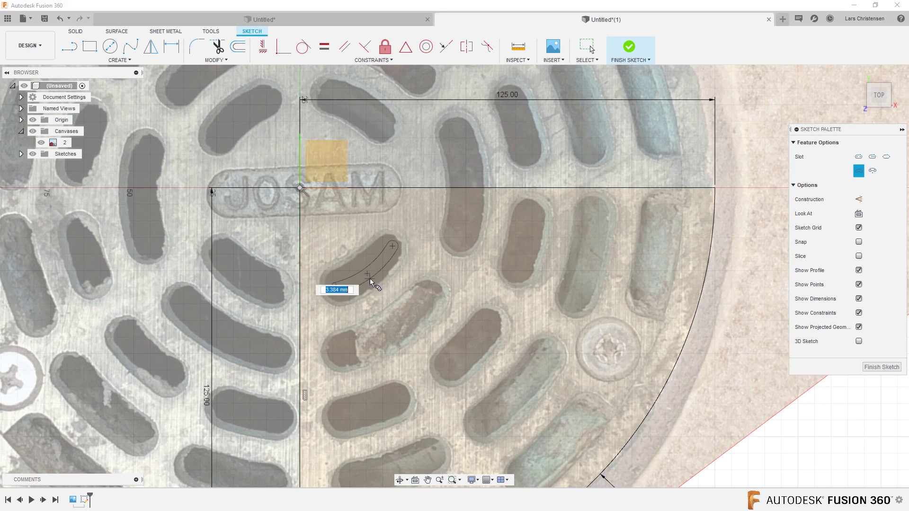
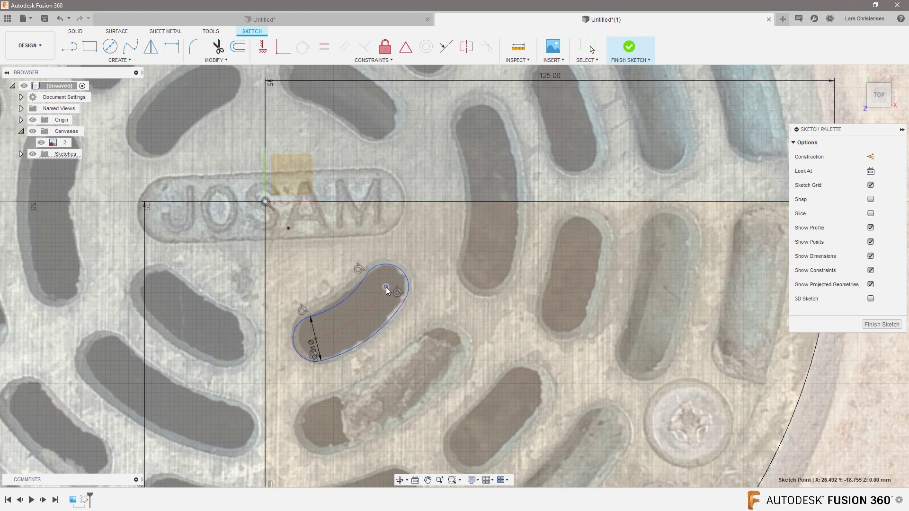
drag(315, 341, 320, 335)
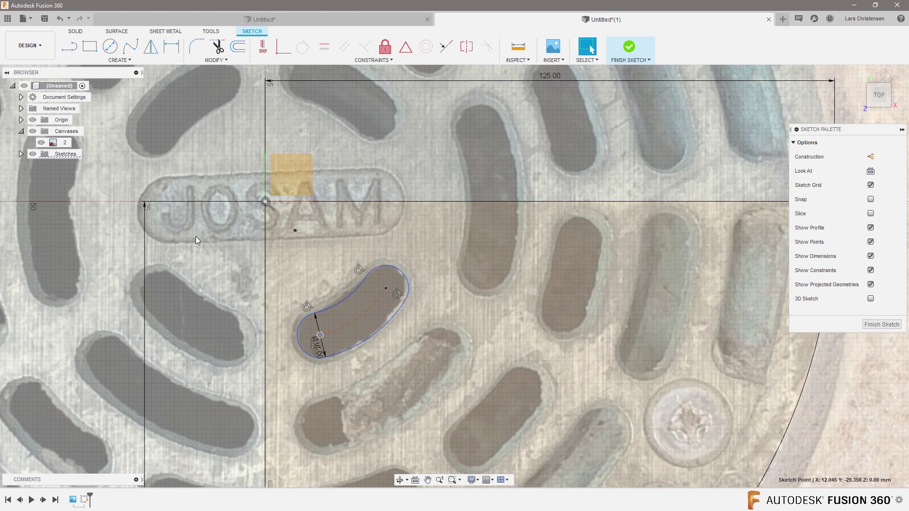
scroll(229, 202, down, 1)
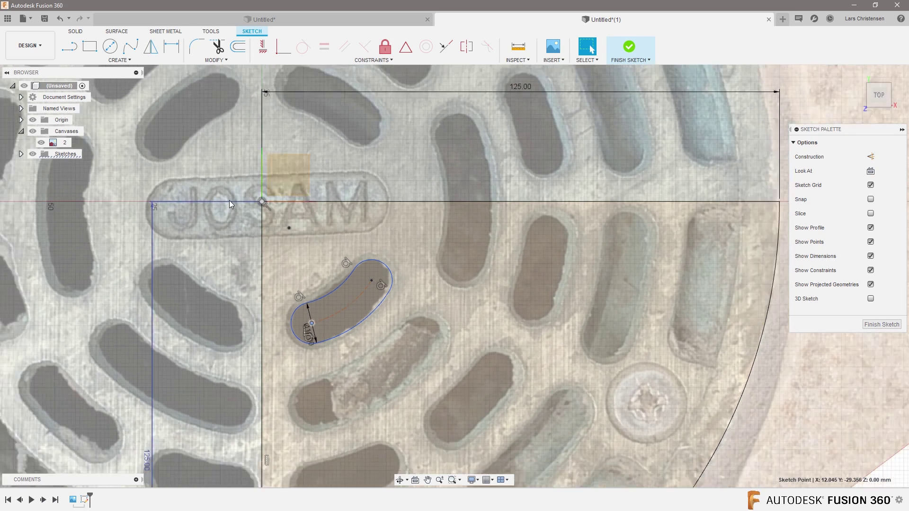
key(d)
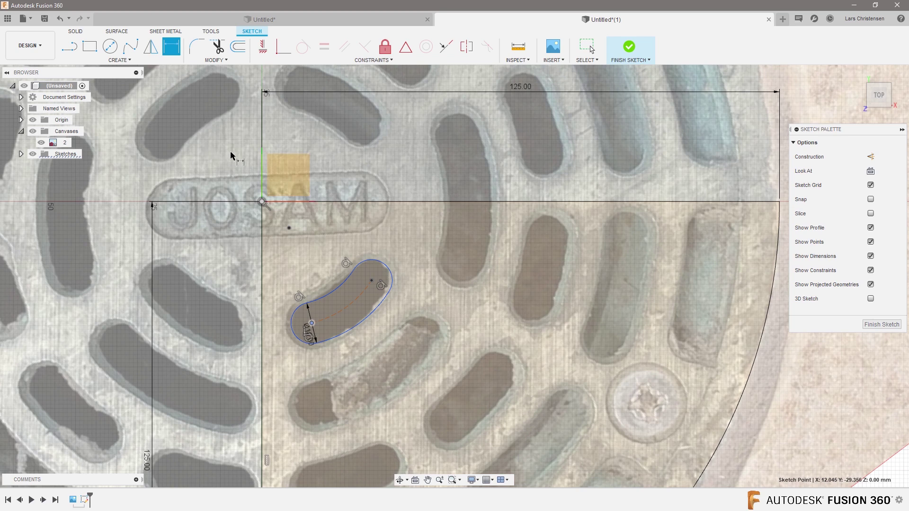
click(261, 203)
click(299, 297)
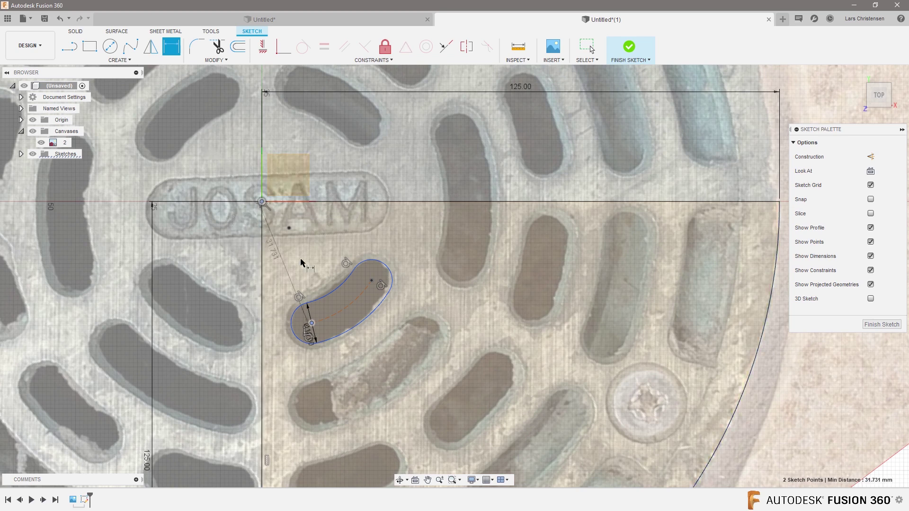
key(Escape)
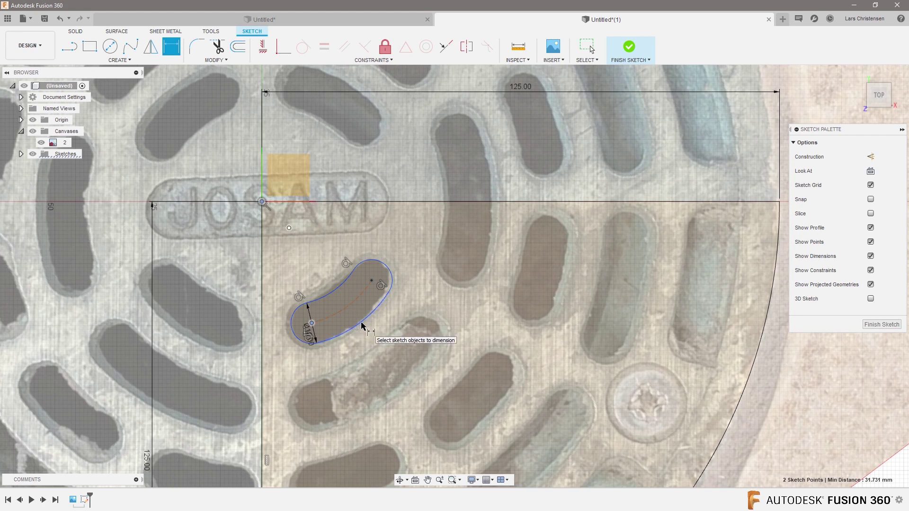
- Try to dimension the slot's outer arc from the origin with the default centre pick, and undo the dimension
click(363, 325)
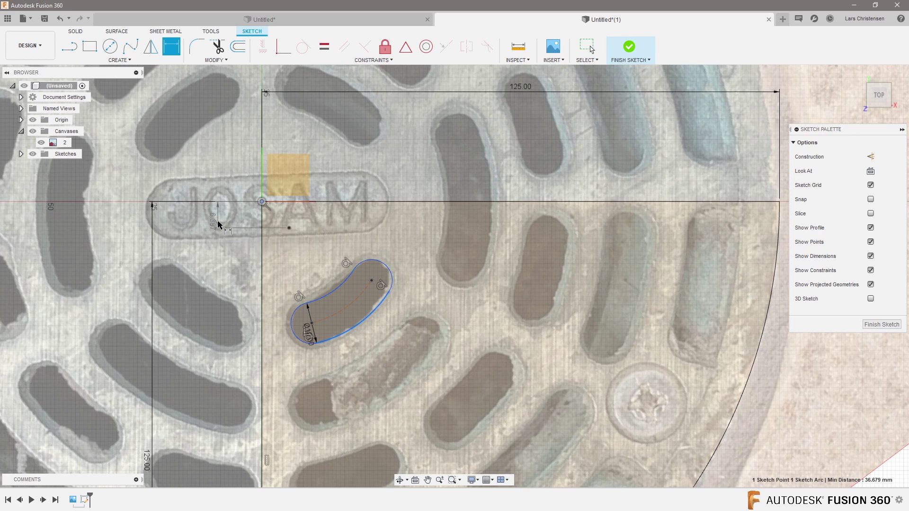
click(243, 253)
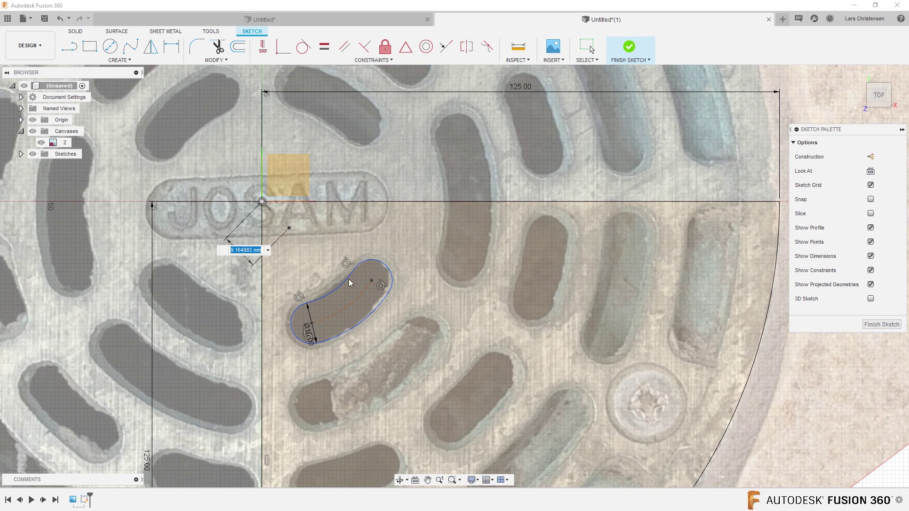
key(Return)
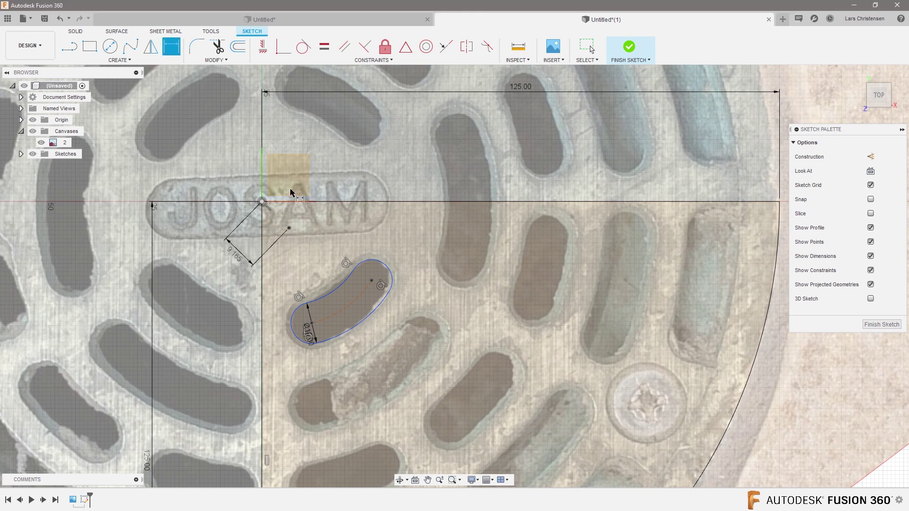
key(ctrl+z)
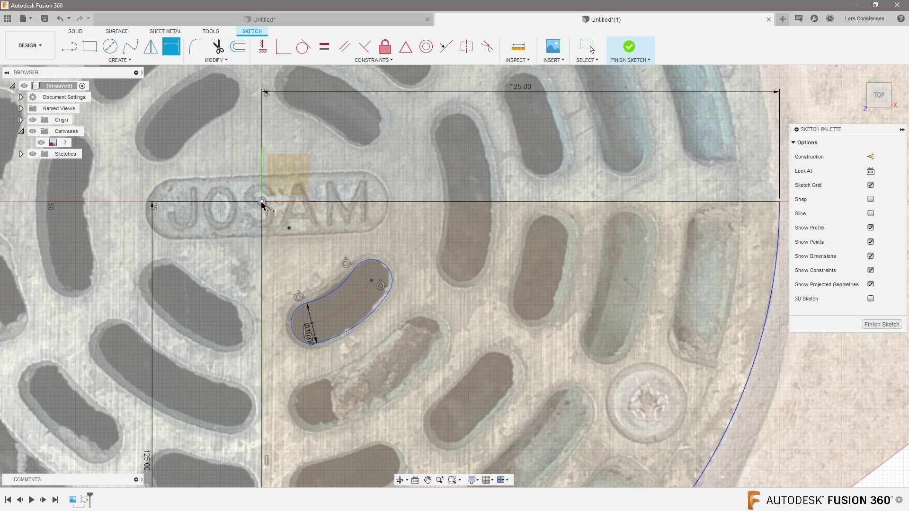
- Dimension the distance from the origin to the slot's outer arc at 38 mm, picking the arc by its tangent
click(262, 202)
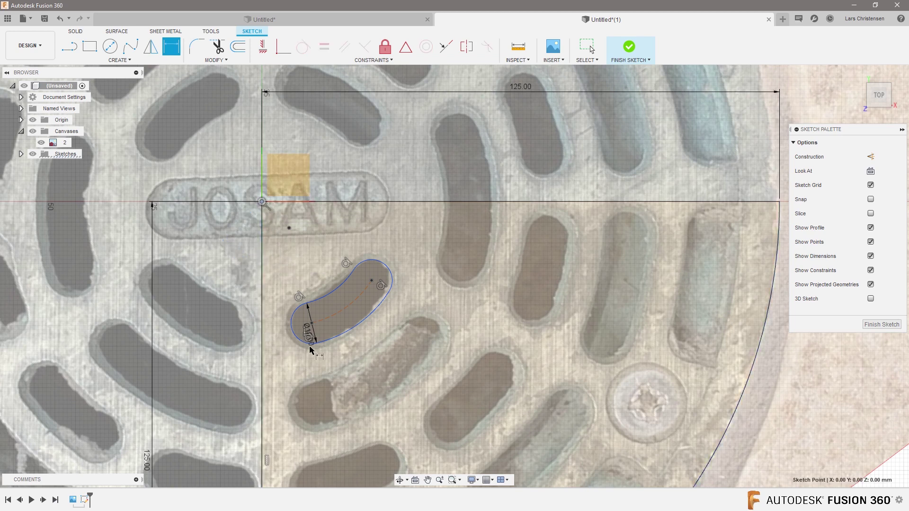
right_click(355, 328)
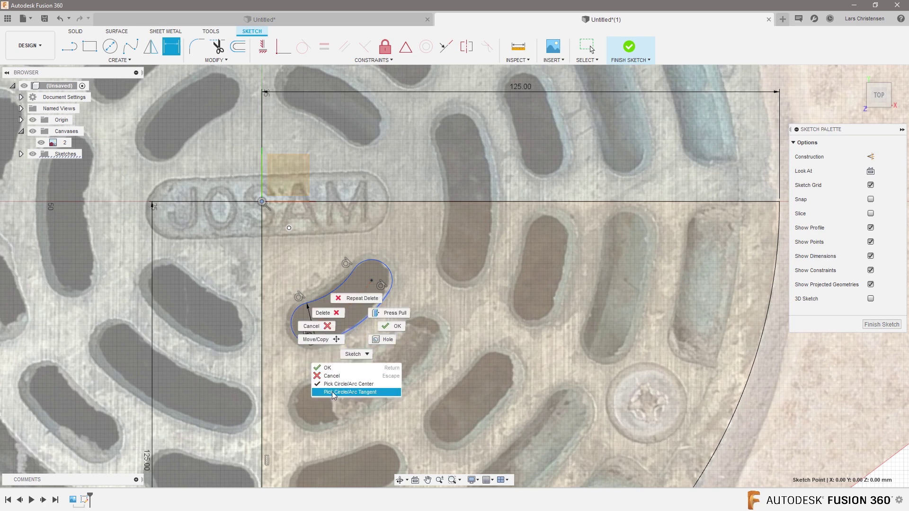
click(359, 393)
click(355, 326)
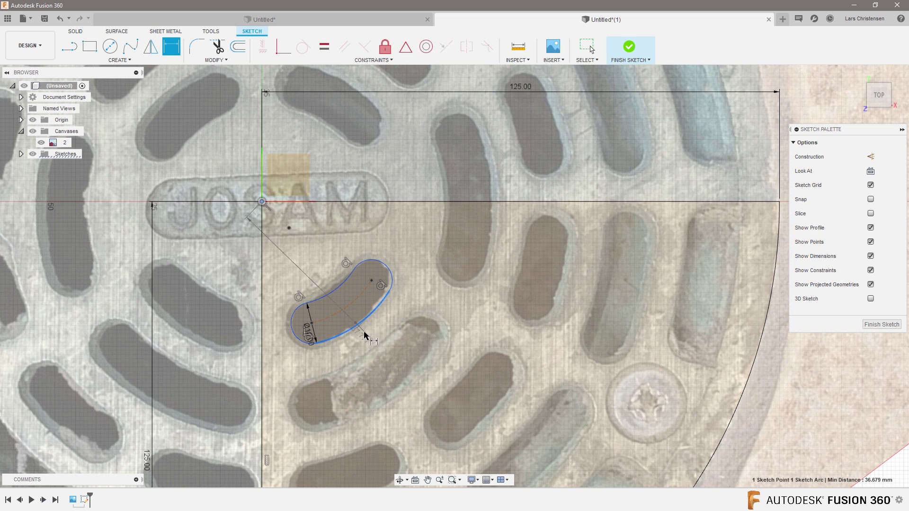
click(236, 359)
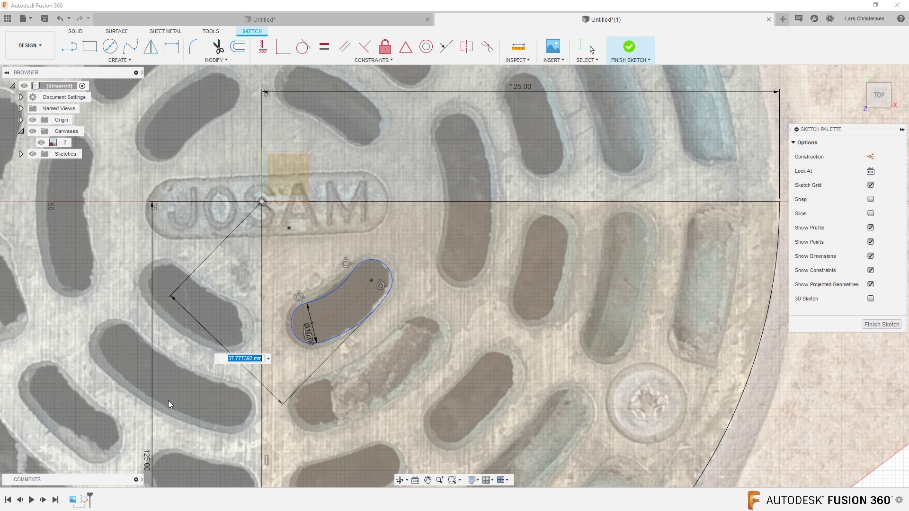
text(38)
key(Return)
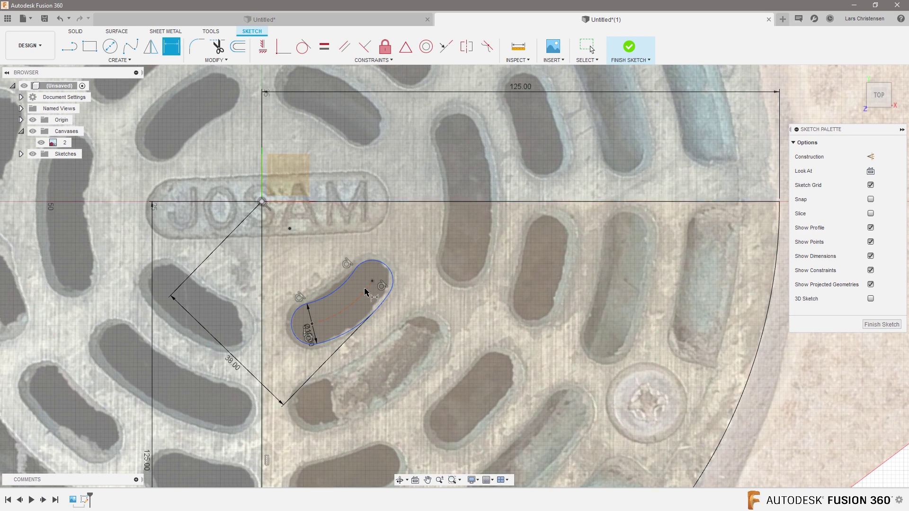
- Dimension the centre point of the slot's lower-left end horizontally and vertically from the origin, accepting the proposed values
scroll(386, 312, up, 2)
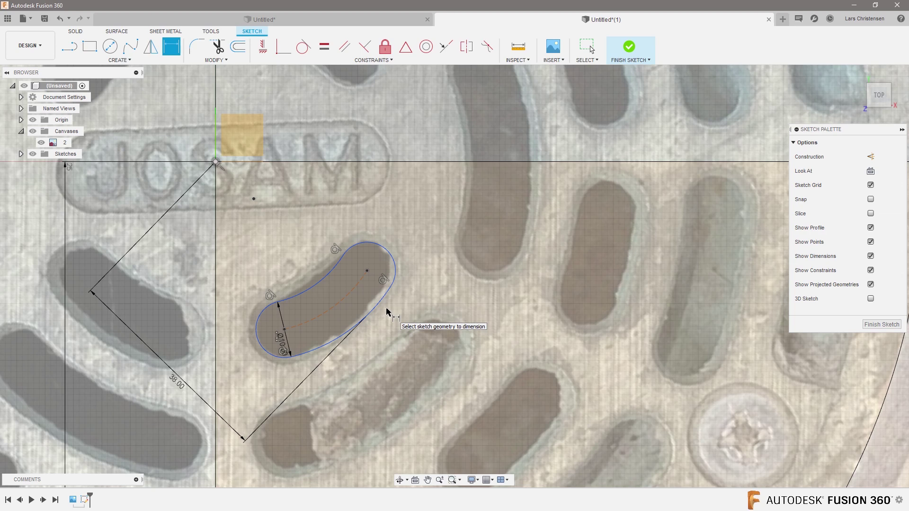
click(284, 329)
click(215, 162)
click(255, 87)
click(310, 105)
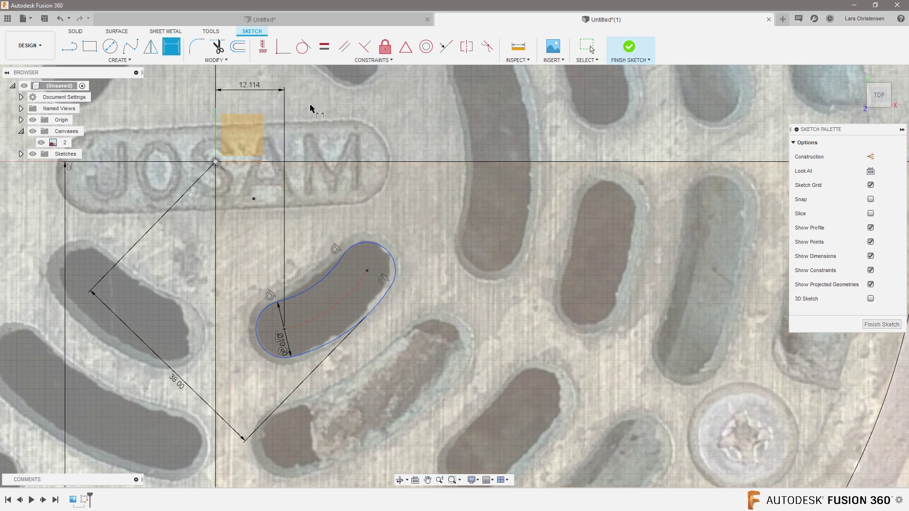
click(284, 330)
click(216, 164)
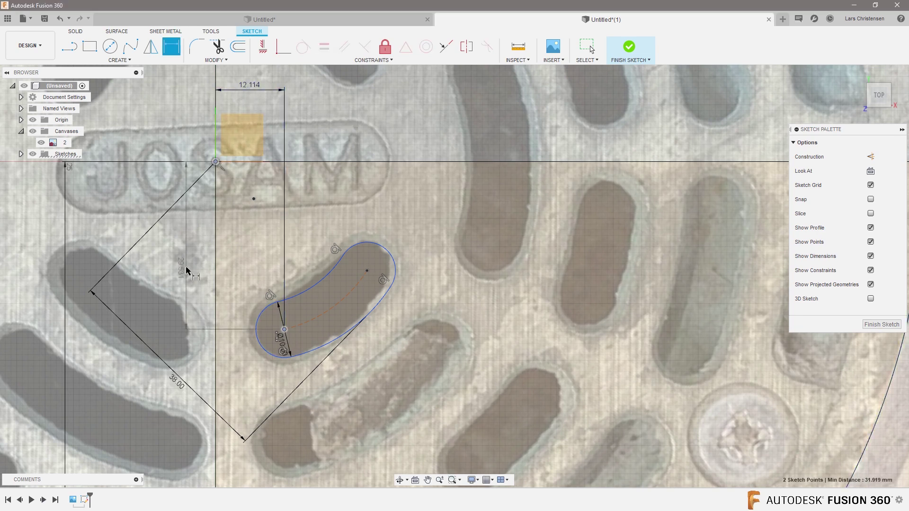
click(186, 256)
key(Return)
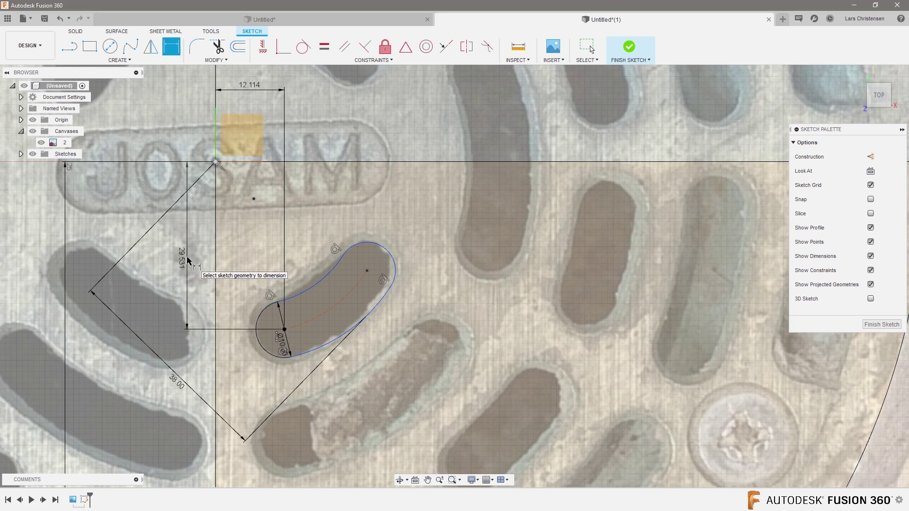
- Try dimensioning the centre point of the slot's upper-right end vertically and horizontally from the origin, and delete both dimensions
click(367, 271)
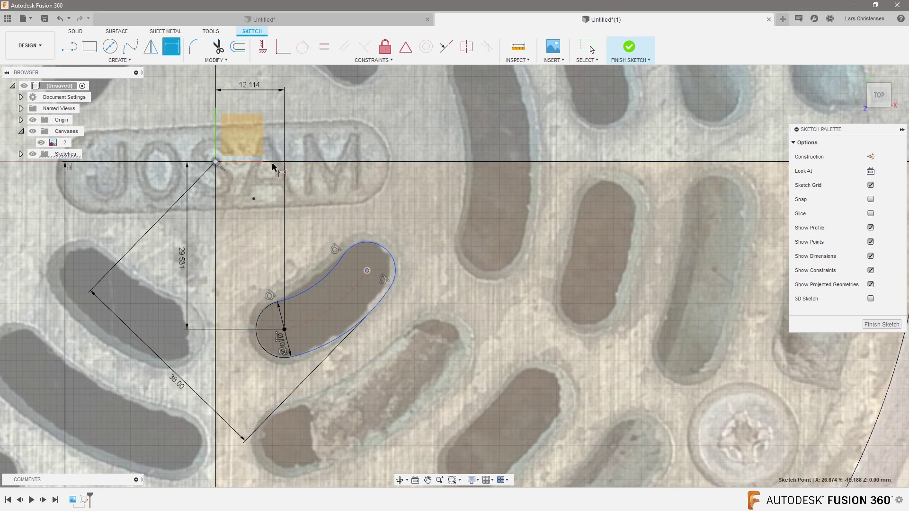
click(216, 162)
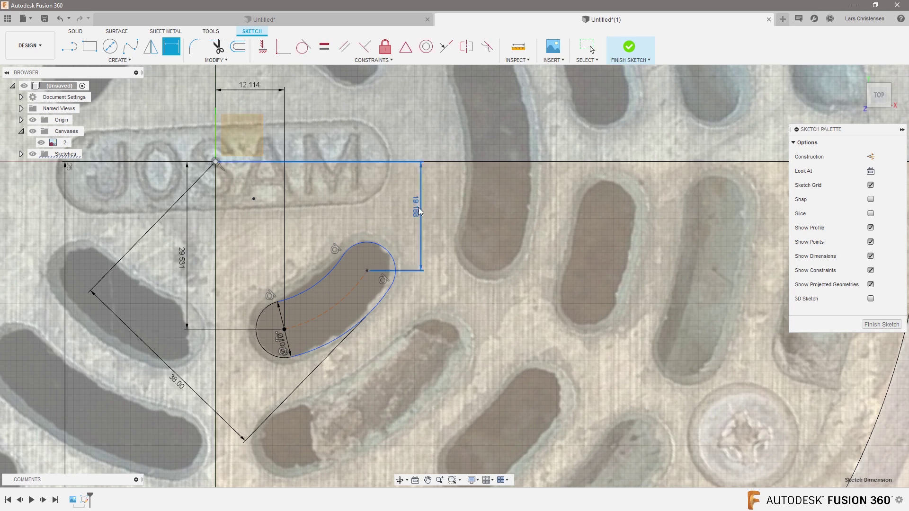
click(419, 208)
key(Return)
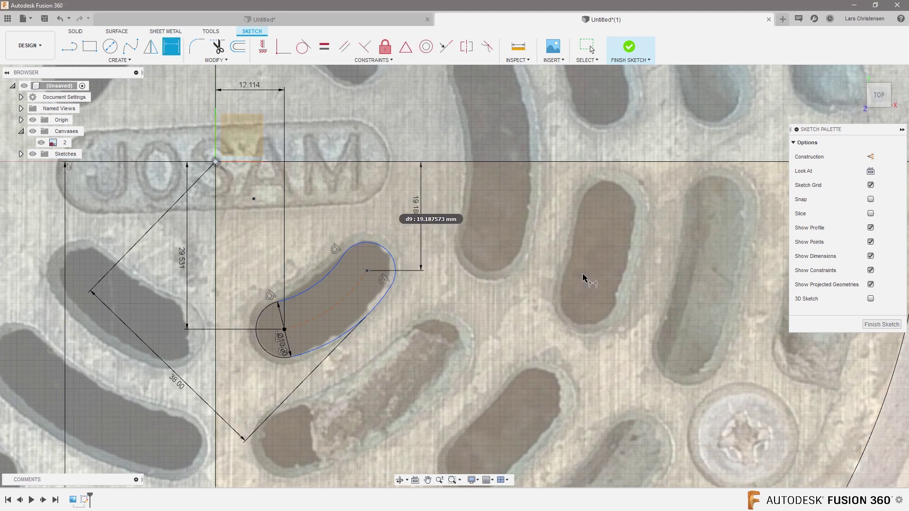
click(367, 270)
click(216, 162)
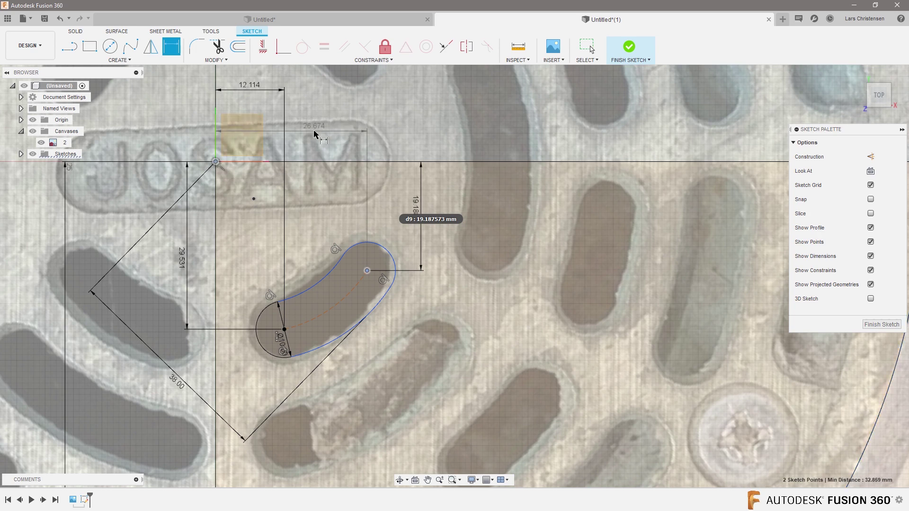
click(341, 129)
key(Return)
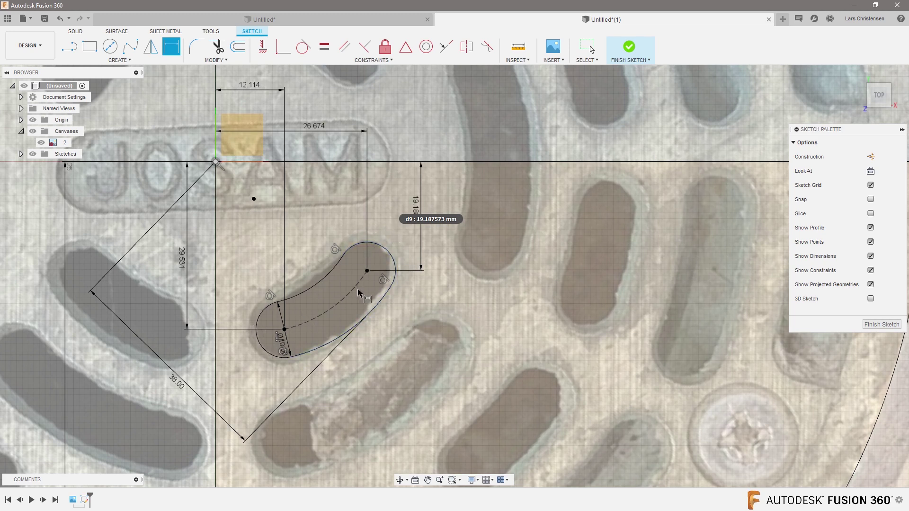
key(Escape)
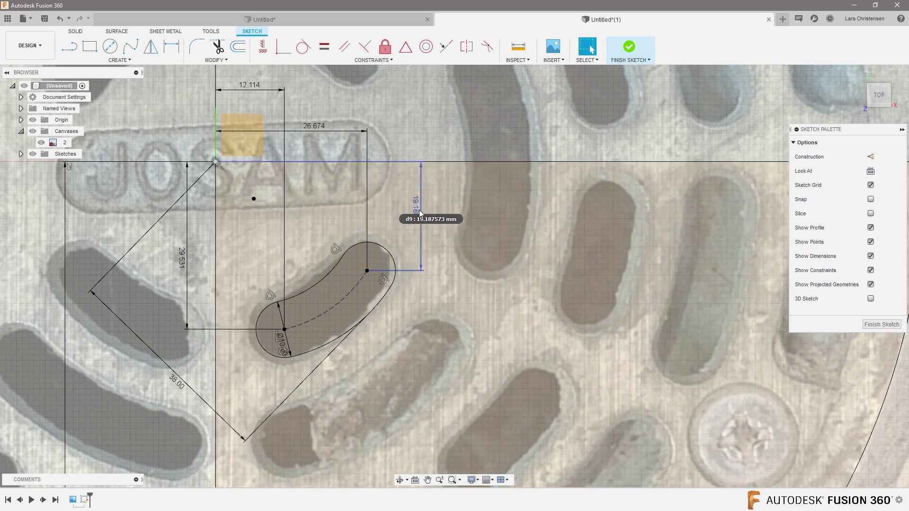
drag(420, 209, 312, 140)
key(Delete)
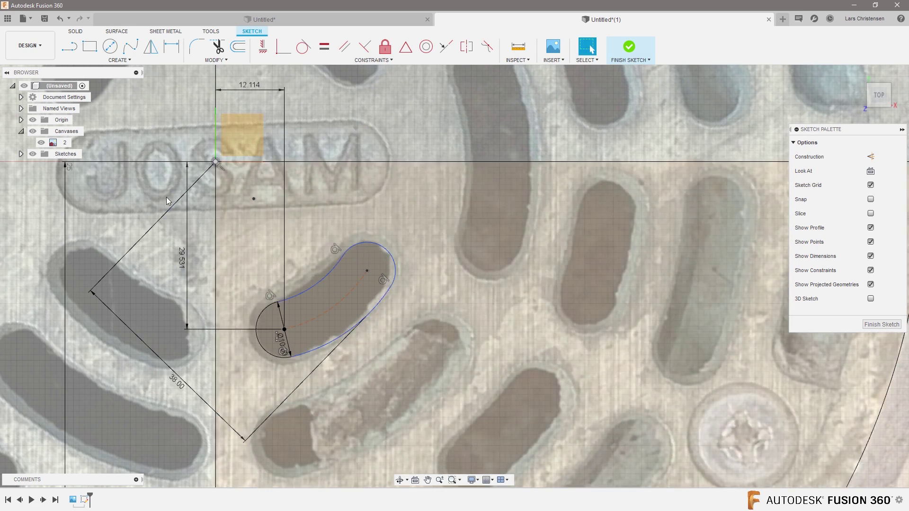
- Dimension the slot's overall length between its two end arcs, picking the arcs by their tangents and accepting the proposed value
key(d)
right_click(400, 209)
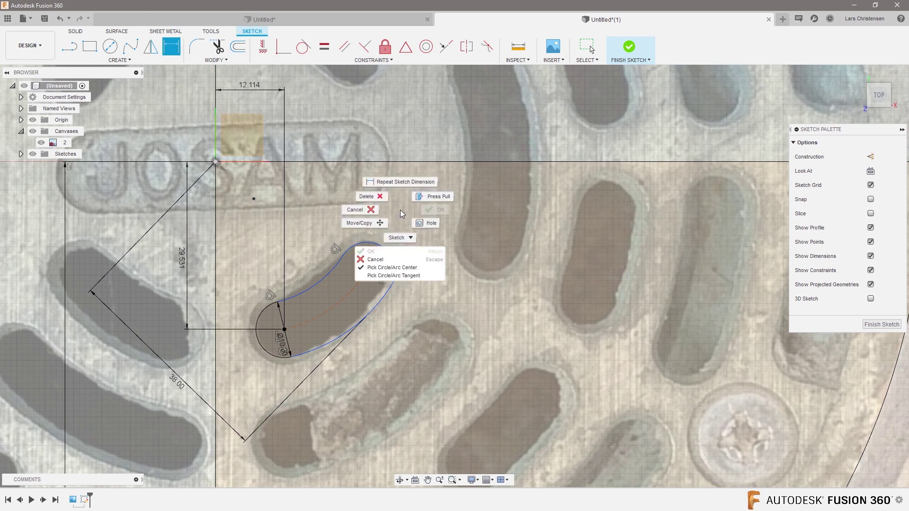
click(397, 276)
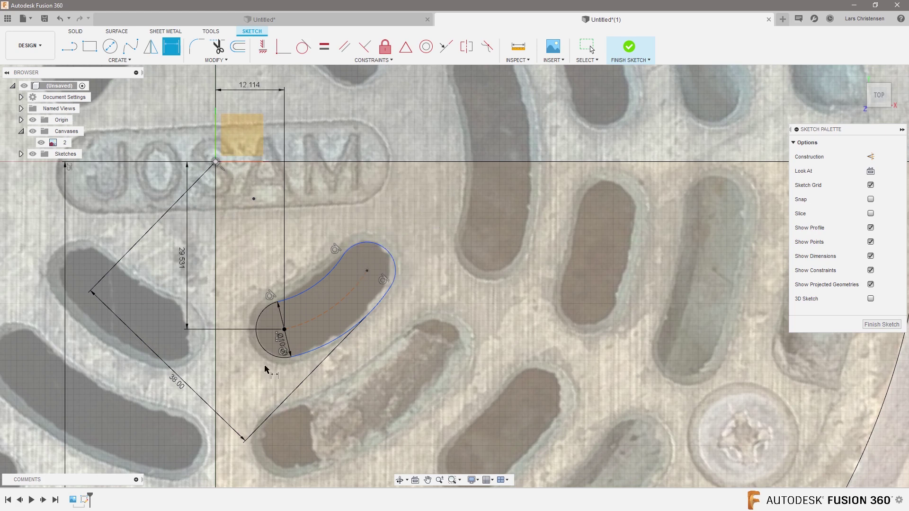
click(264, 350)
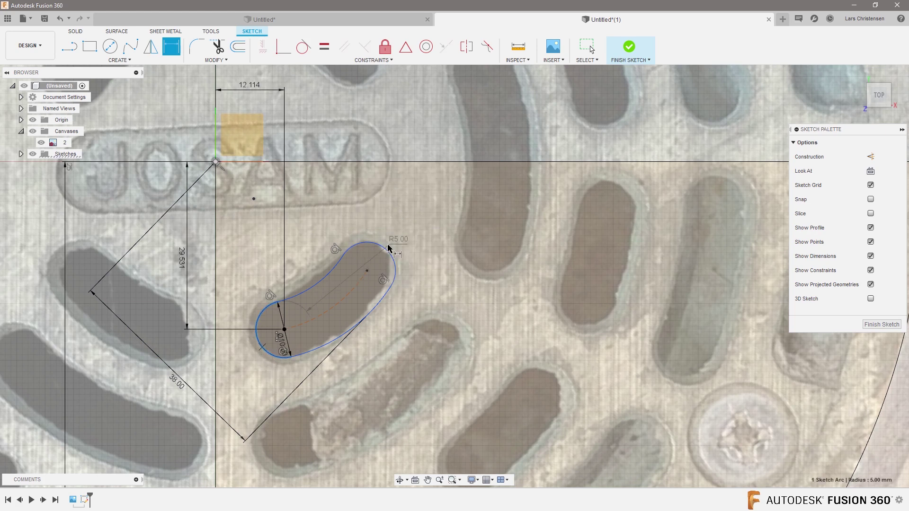
click(396, 268)
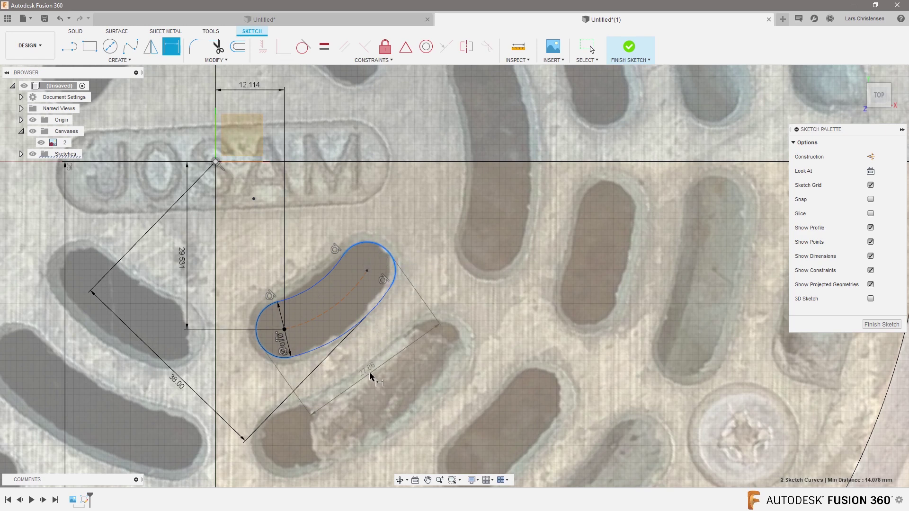
click(370, 373)
key(Return)
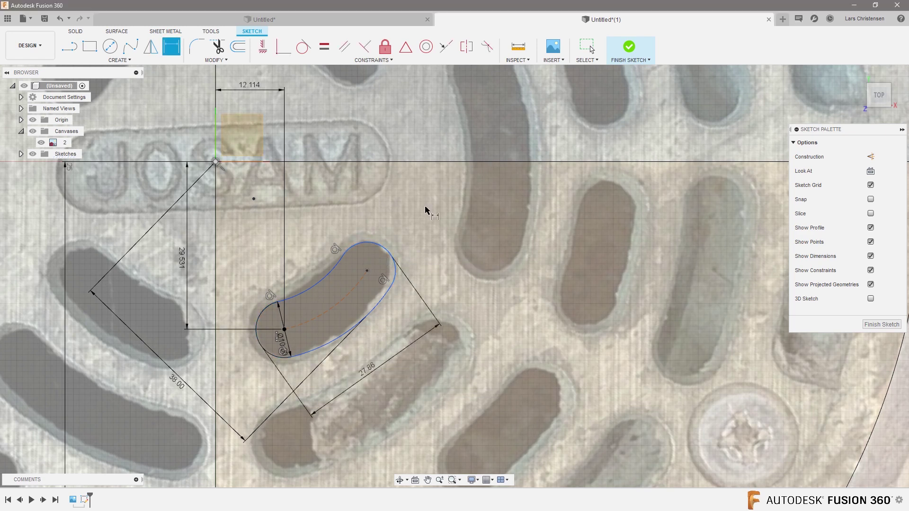
- Dimension the vertical distance from the origin to the centre point of the slot's upper-right end, accepting the proposed value
click(215, 163)
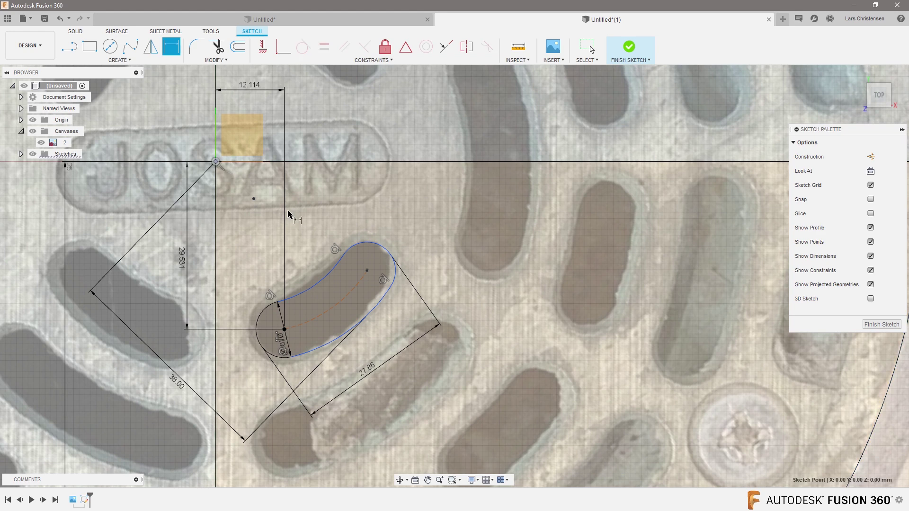
click(367, 270)
click(391, 199)
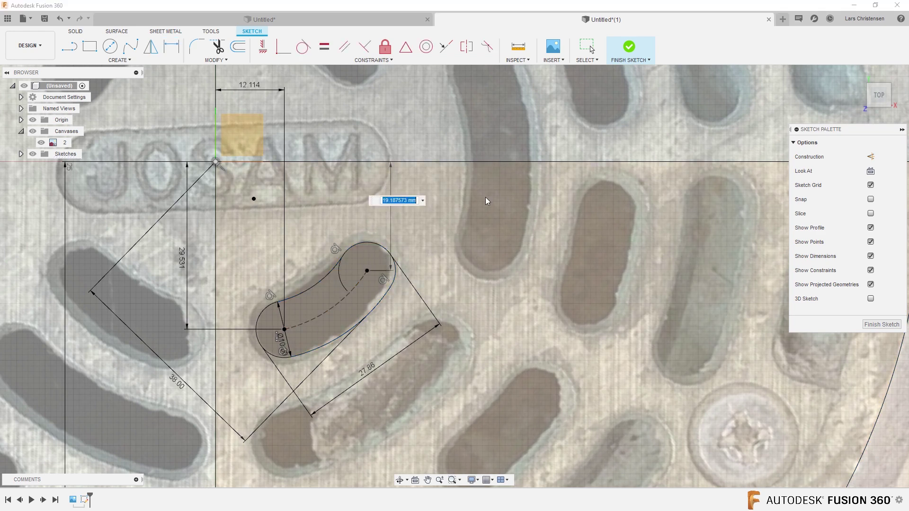
key(Return)
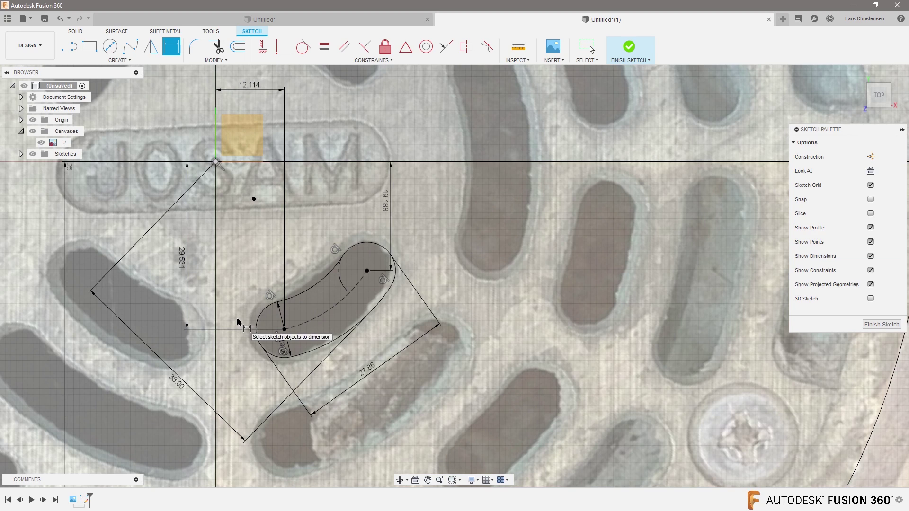
- Draw a three-point arc slot about 10.4 mm wide over the partly filled opening just below the dimensioned slot
scroll(241, 308, down, 5)
scroll(388, 425, up, 2)
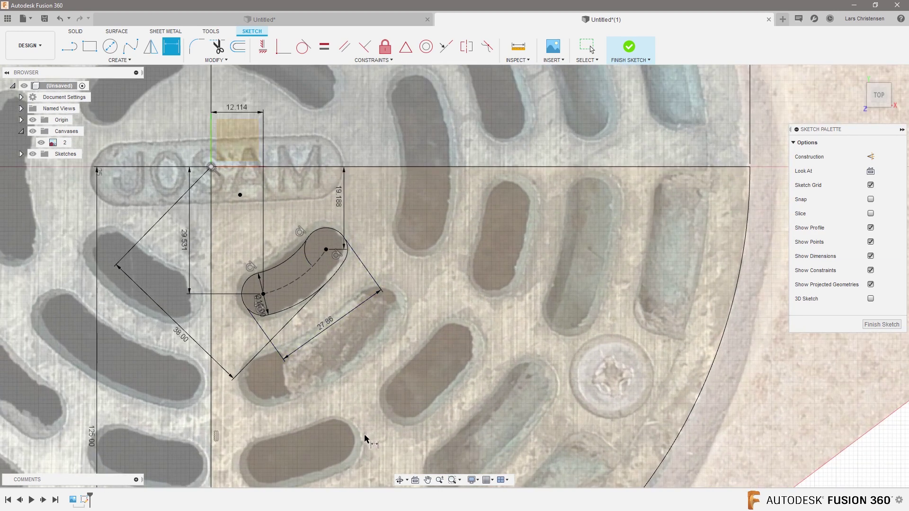
scroll(314, 314, down, 2)
scroll(297, 324, up, 2)
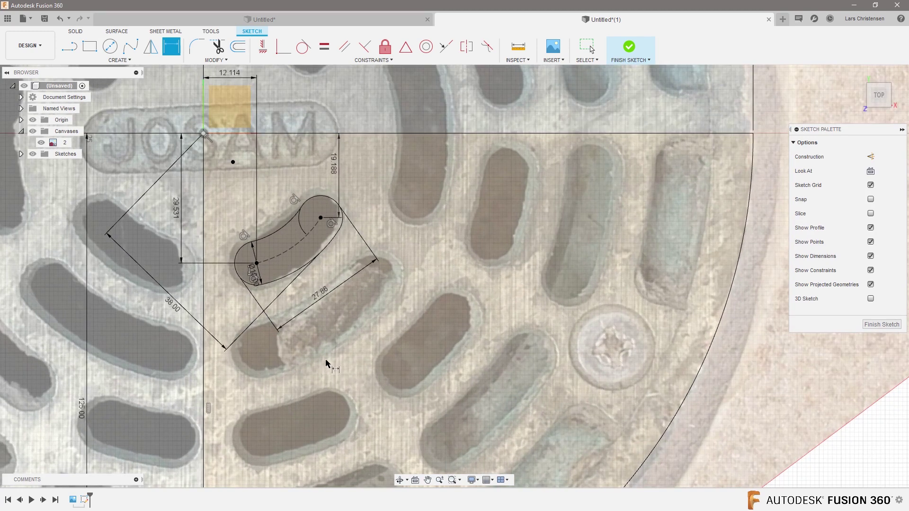
click(130, 61)
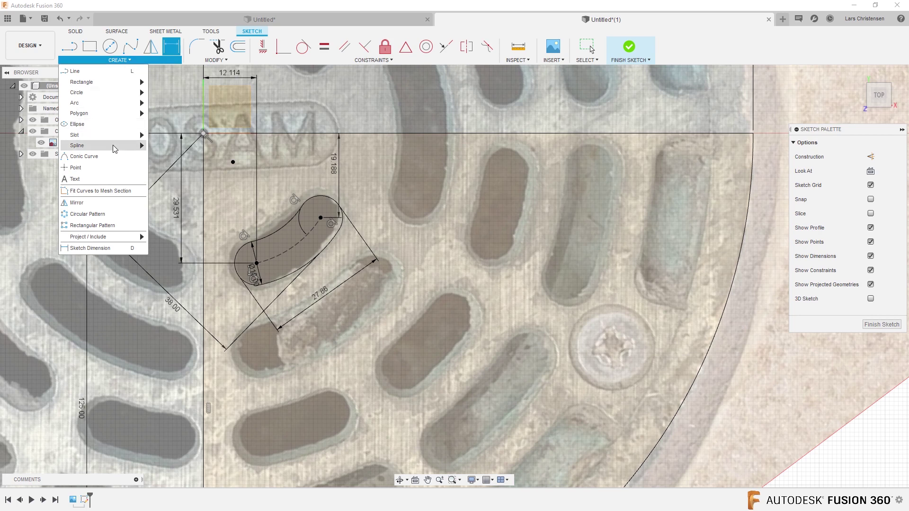
mouse_move(116, 140)
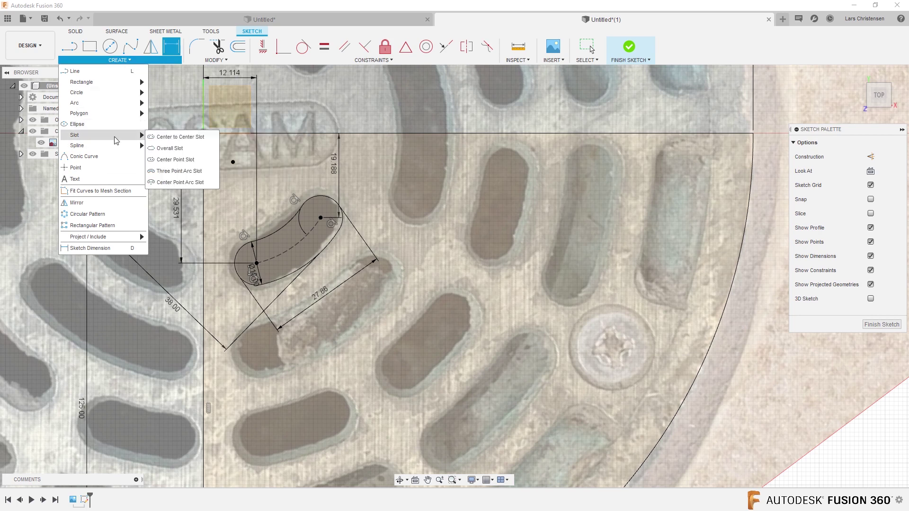
click(176, 138)
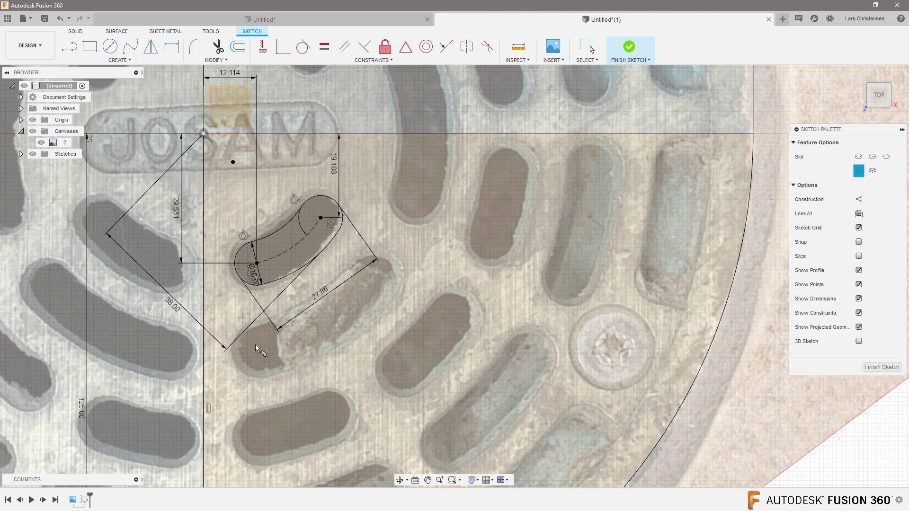
click(259, 350)
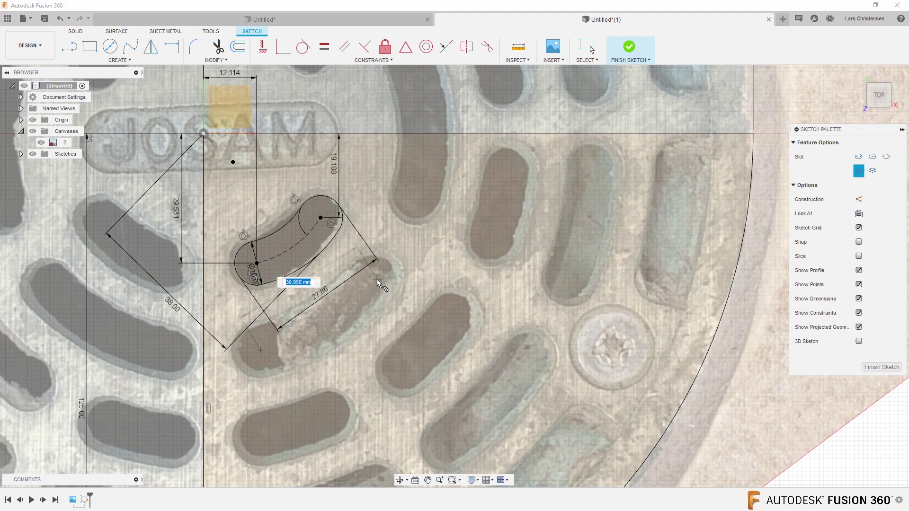
click(377, 280)
click(333, 340)
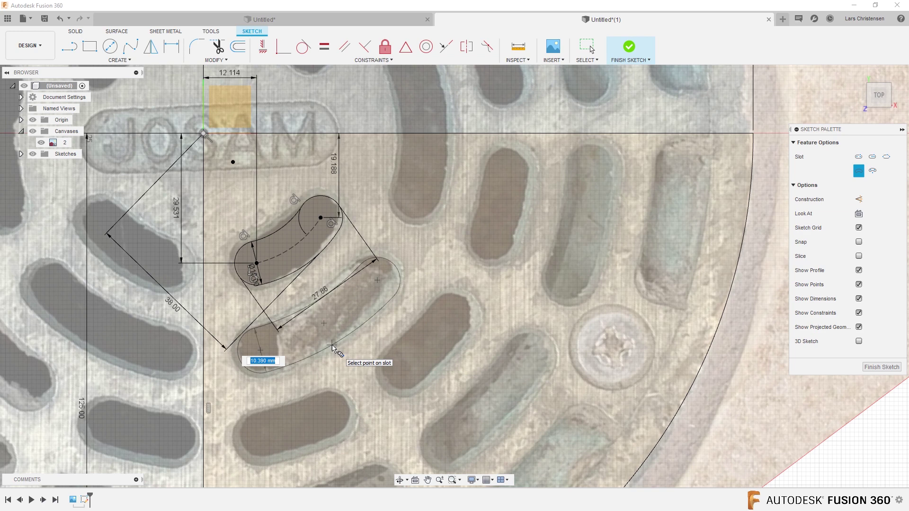
click(333, 349)
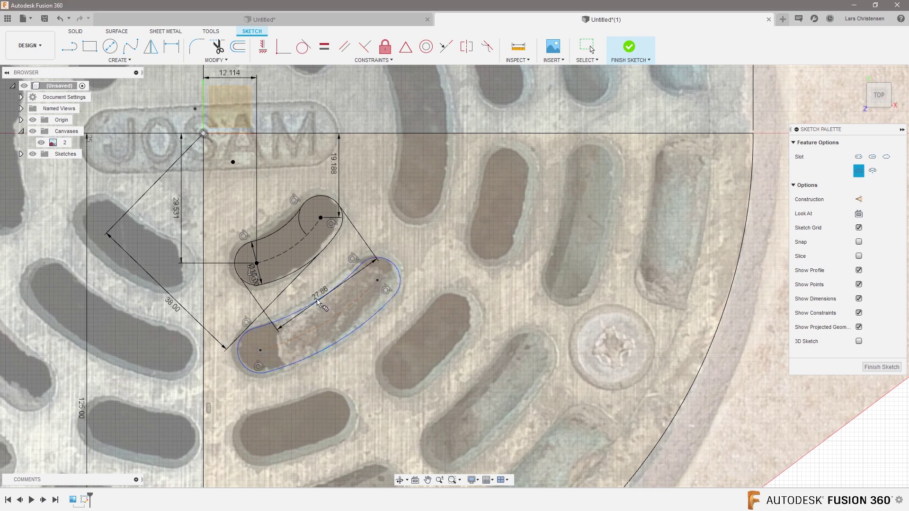
- Draw a 125 mm dividing line from the origin across the second slot to the outer arc, between the two groups of openings
scroll(316, 255, down, 4)
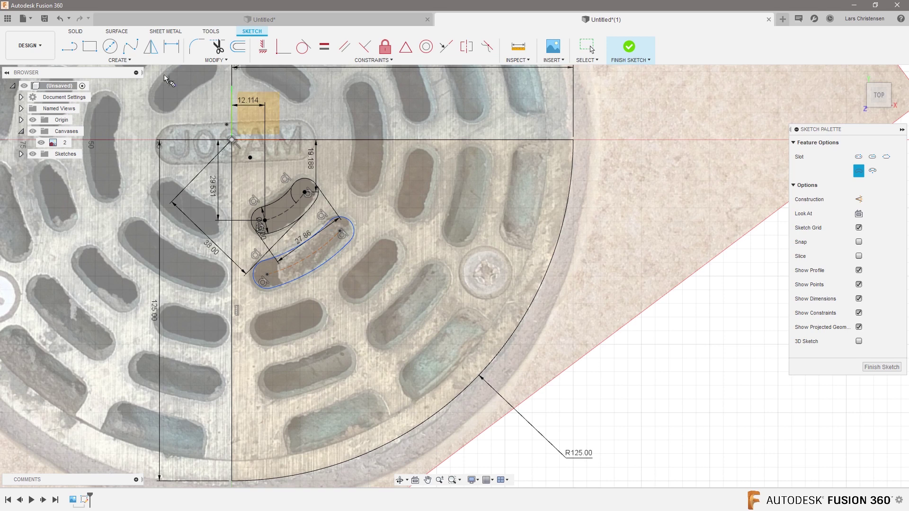
click(70, 46)
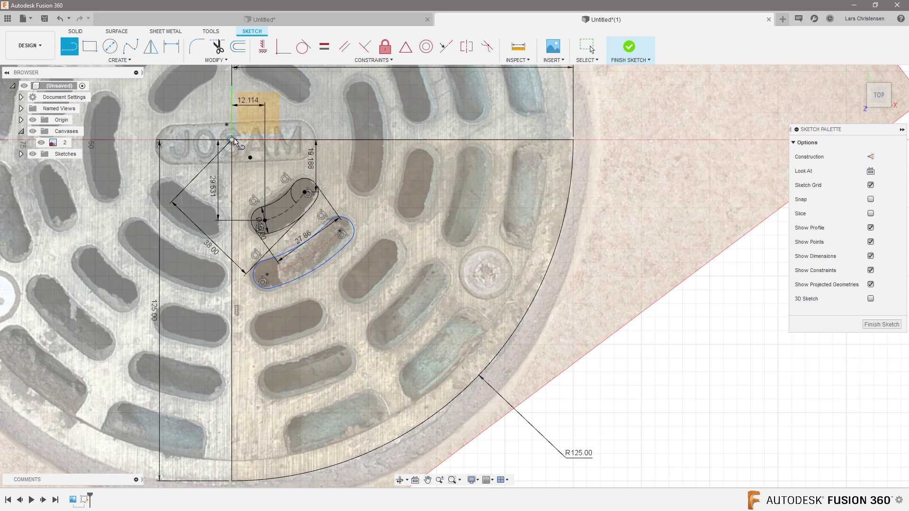
click(232, 140)
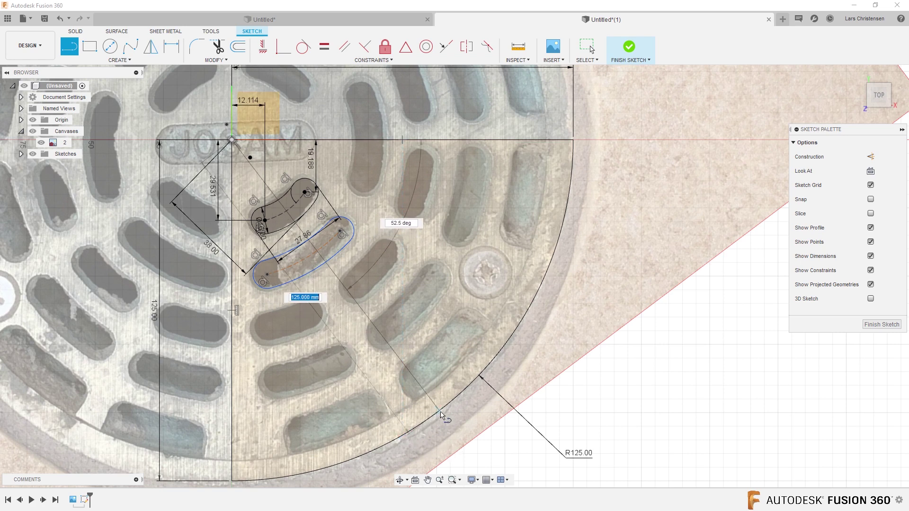
double_click(416, 429)
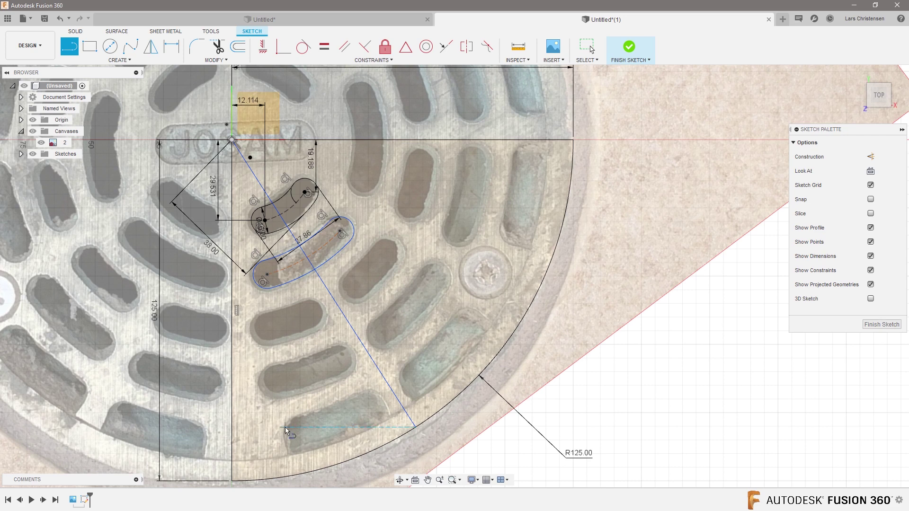
- Draw a three-point arc slot about 9.3 mm wide over the short third opening below the second slot
click(119, 61)
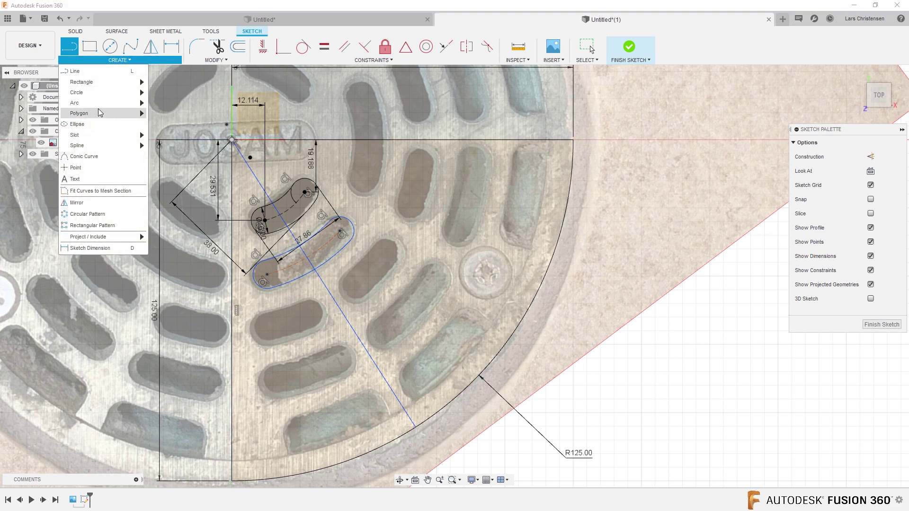
mouse_move(104, 138)
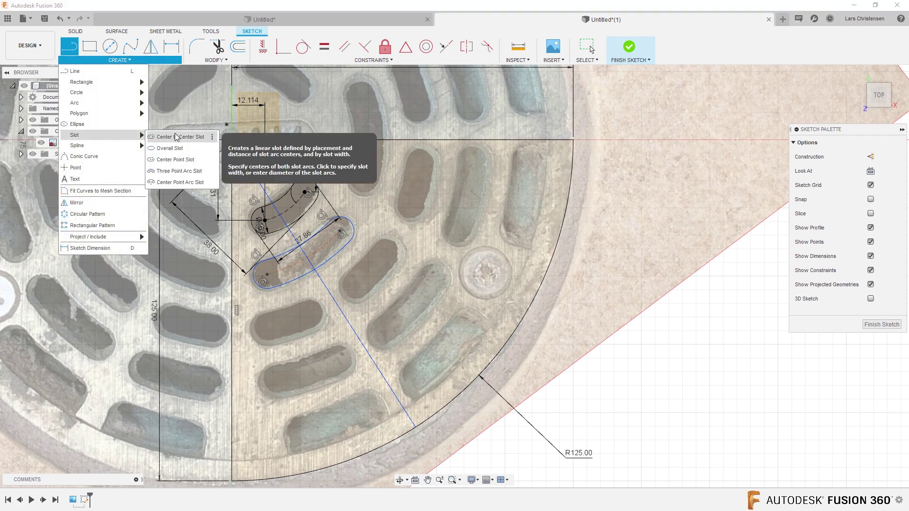
click(179, 171)
scroll(290, 349, up, 3)
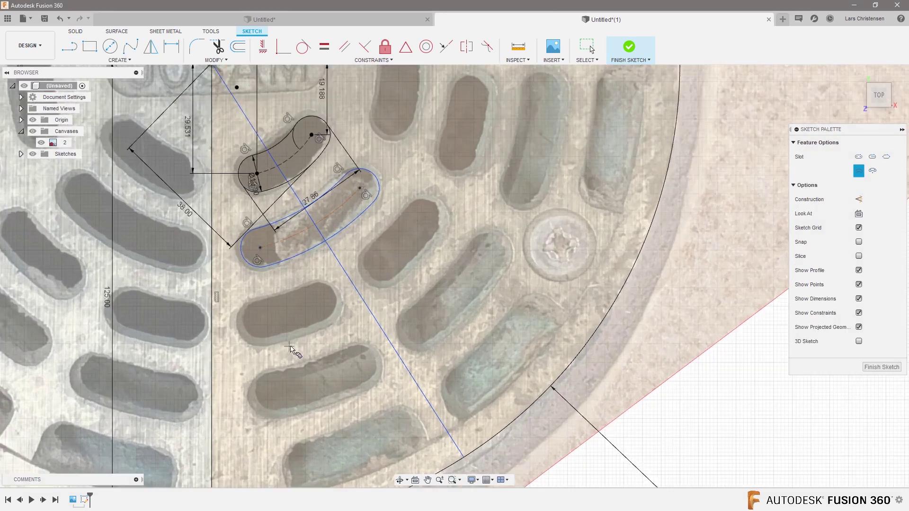
click(256, 324)
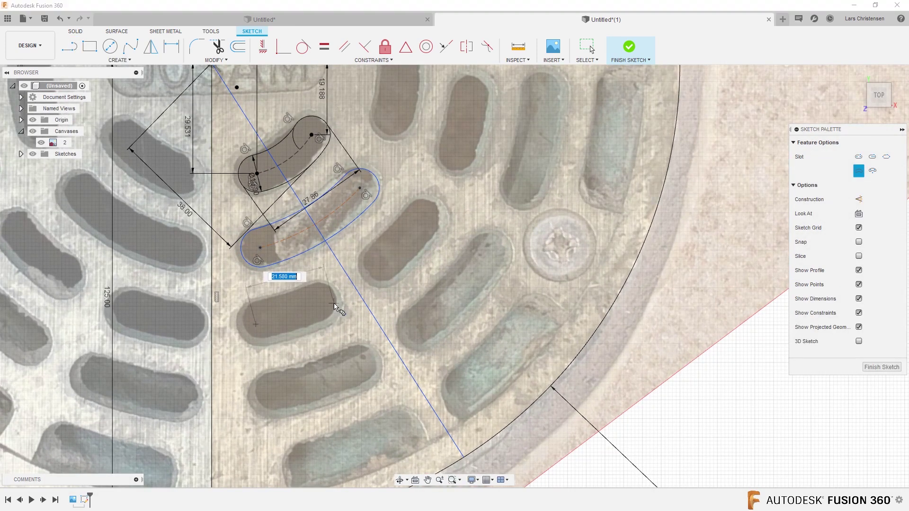
click(291, 318)
click(289, 337)
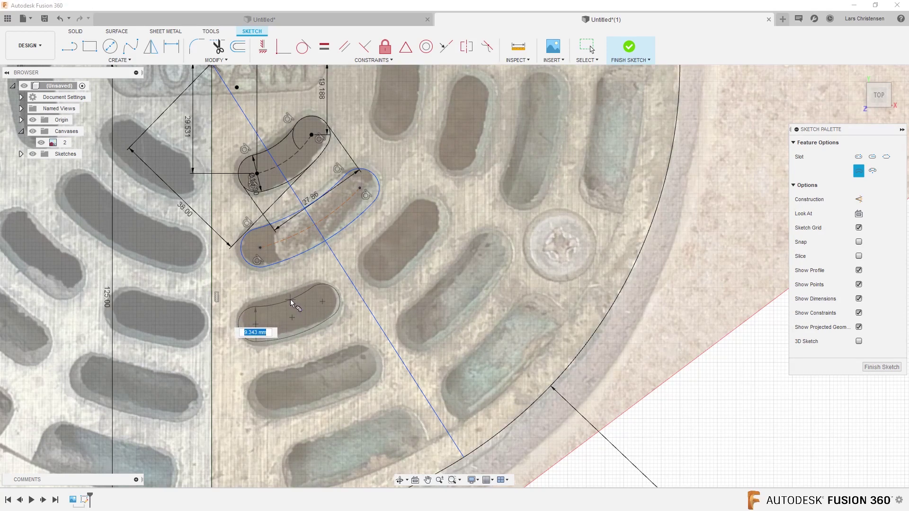
- Draw a three-point arc slot over the longer fourth opening, directly below the third slot
click(271, 395)
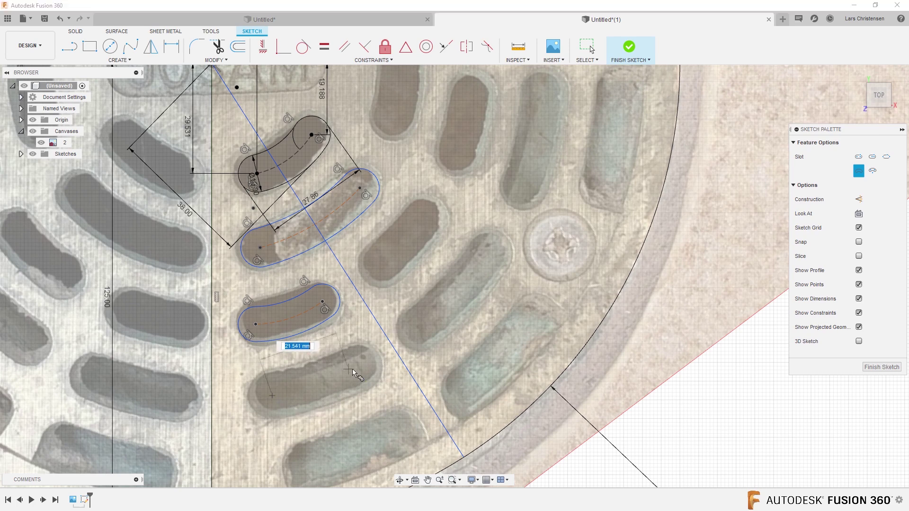
click(359, 366)
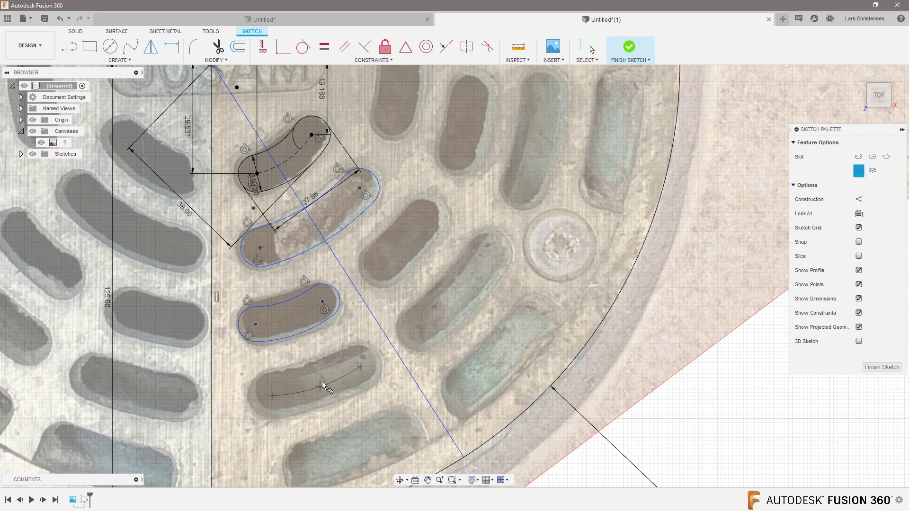
click(320, 387)
click(344, 358)
middle_drag(282, 396, 241, 340)
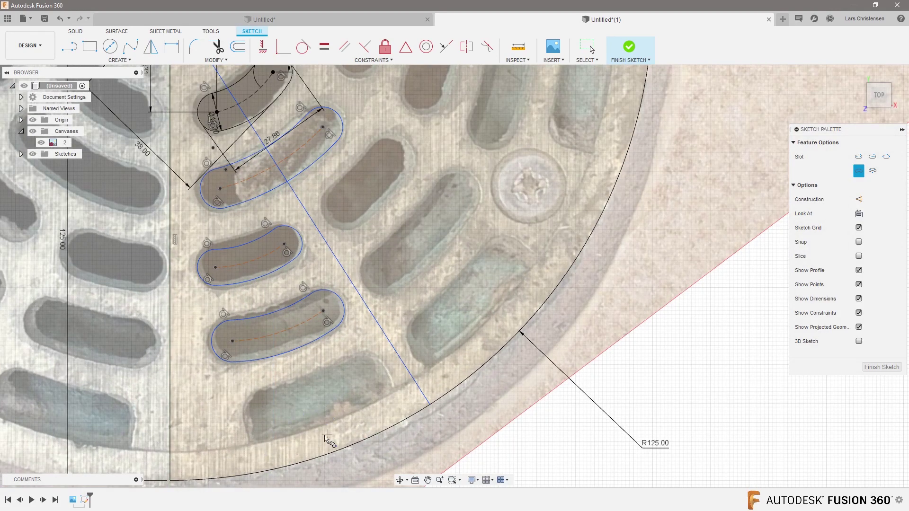
- Draw a three-point arc slot with ends about 28 mm apart over the outermost opening, below the fourth slot
click(267, 415)
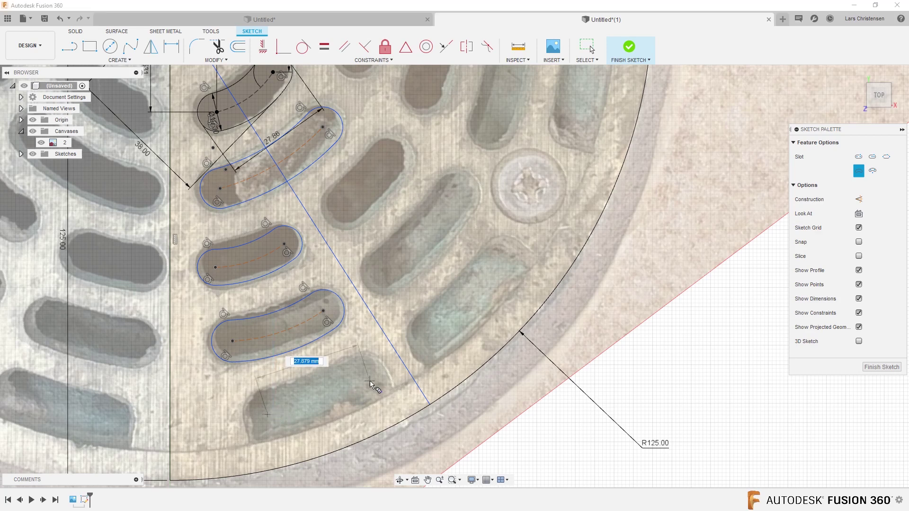
click(370, 382)
click(314, 404)
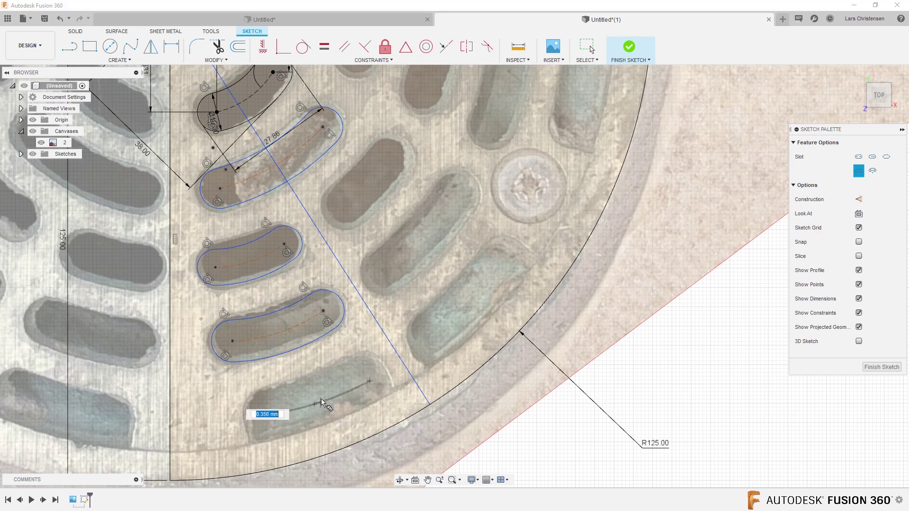
click(300, 394)
- Mirror the three outer arc slots across the dividing line onto the matching openings and finish the sketch
scroll(300, 394, down, 3)
scroll(284, 402, up, 3)
click(119, 60)
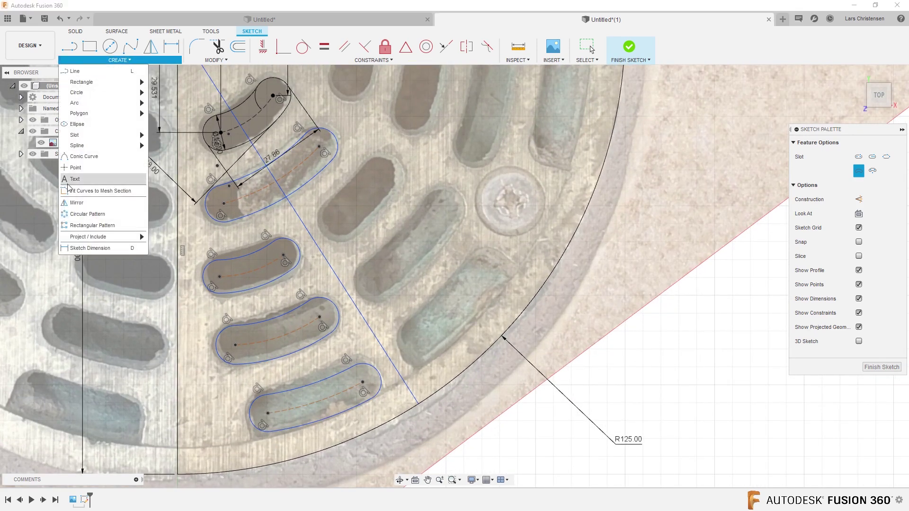
click(76, 203)
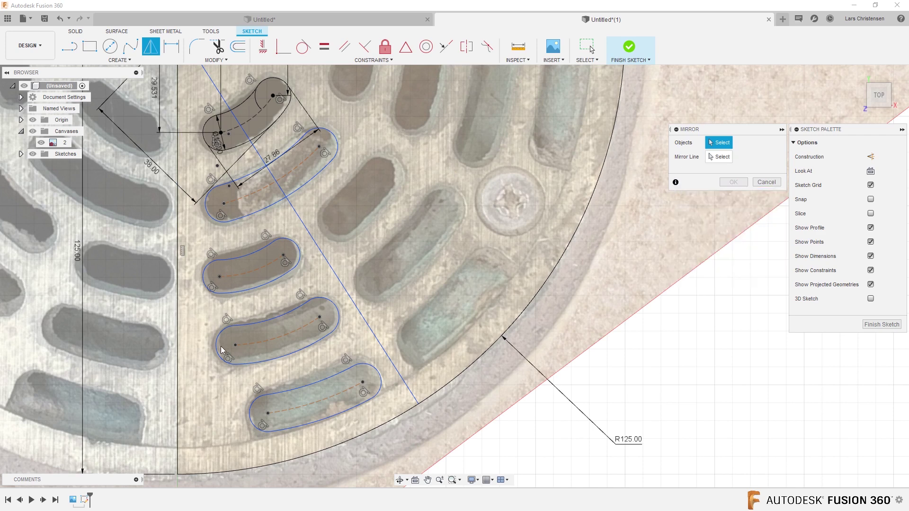
click(242, 259)
double_click(242, 258)
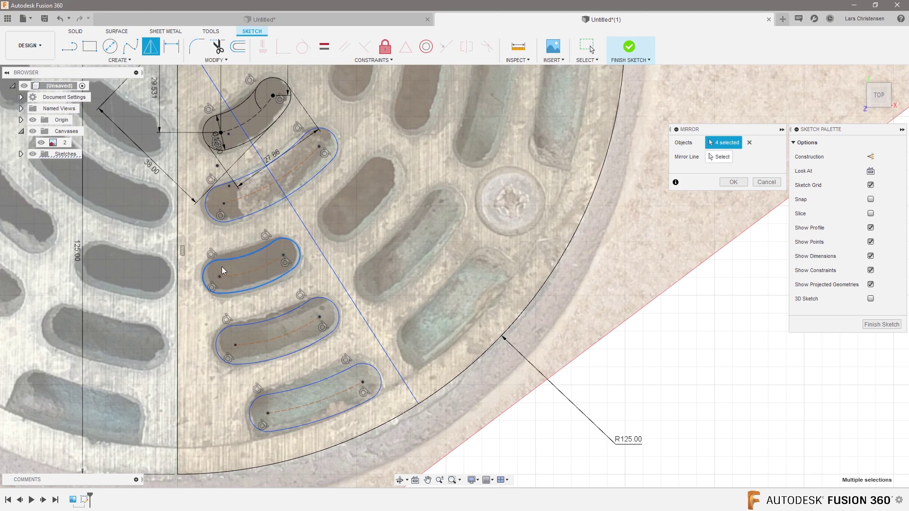
double_click(273, 323)
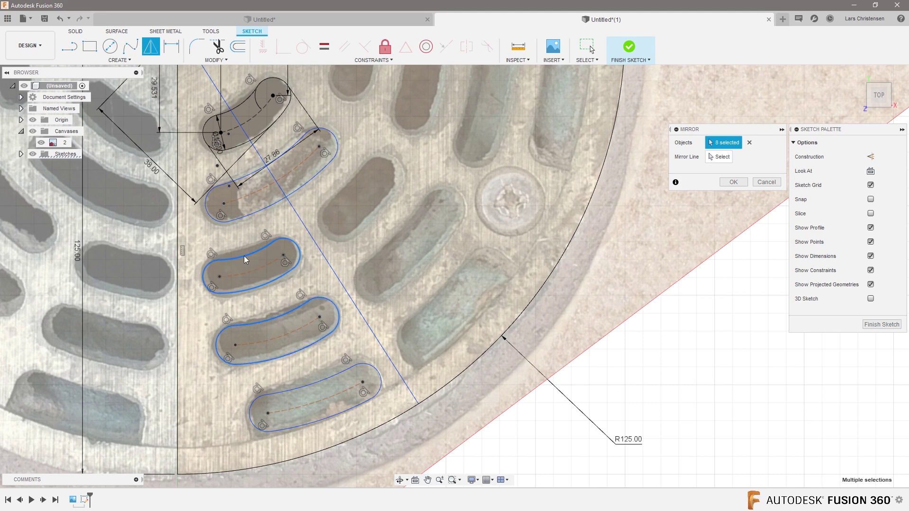
double_click(292, 394)
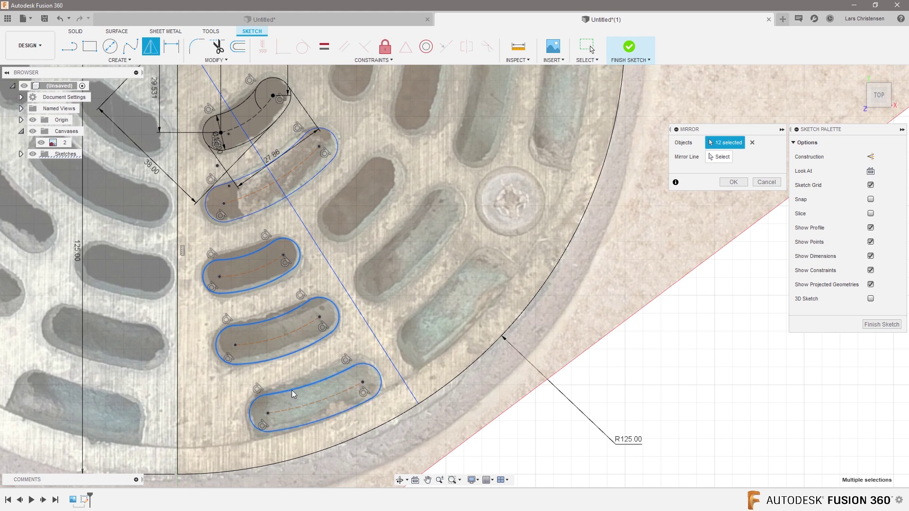
click(525, 316)
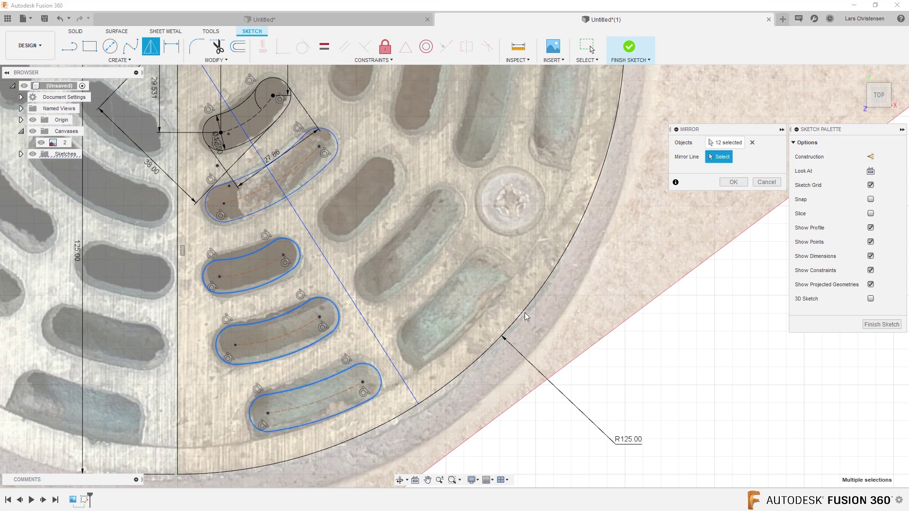
click(391, 356)
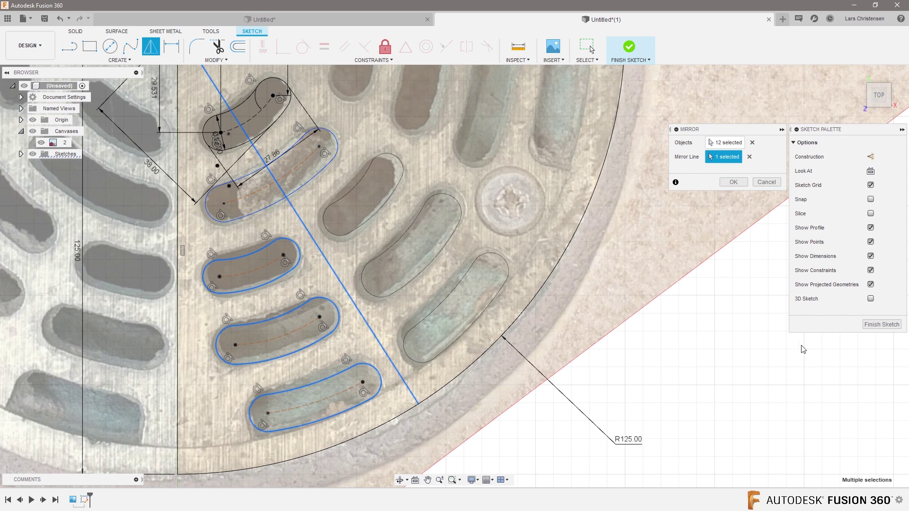
click(733, 182)
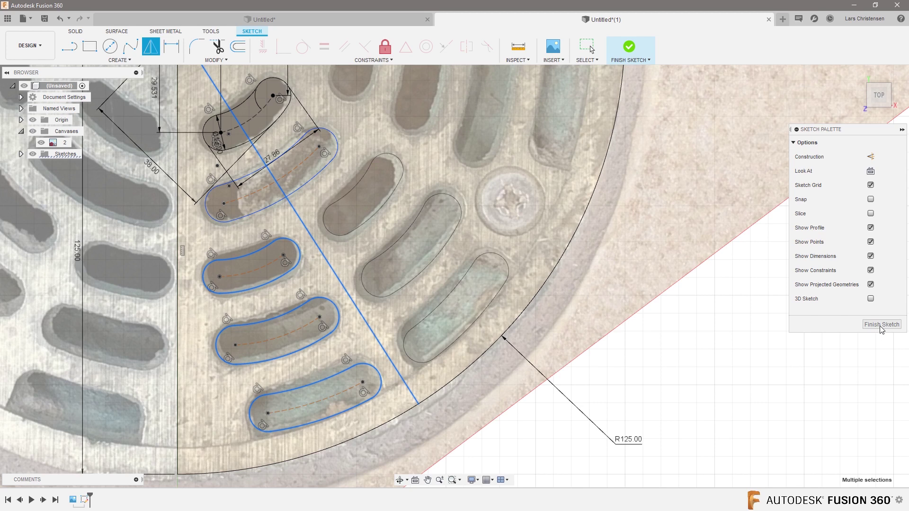
key(Escape)
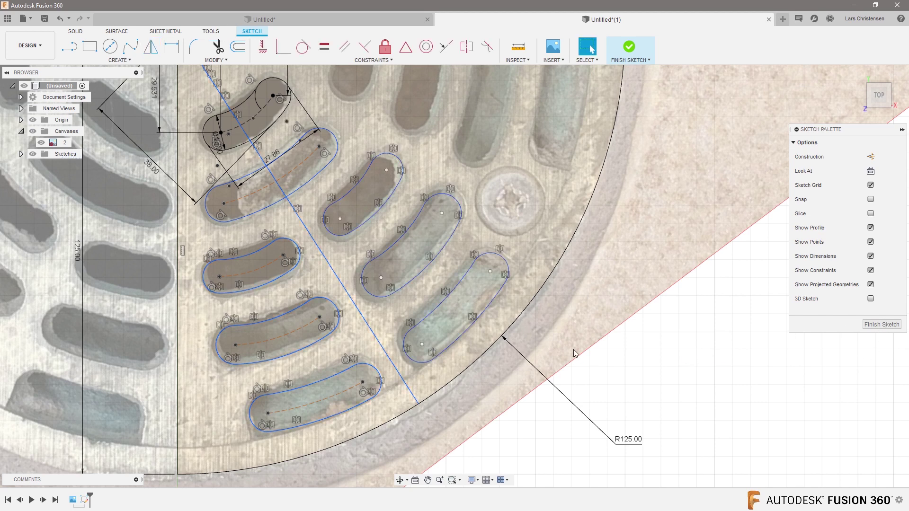
click(882, 324)
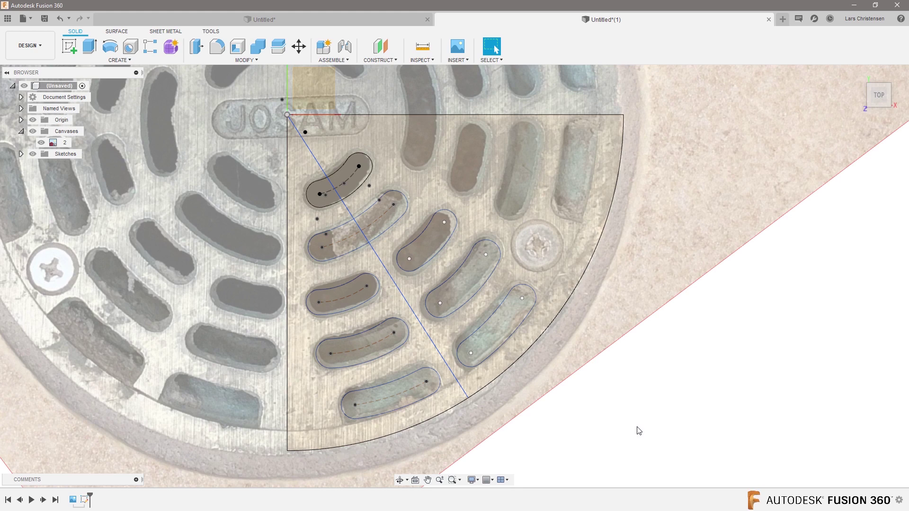
- Rename the slot sketch in the timeline as First Pattern
scroll(317, 471, down, 3)
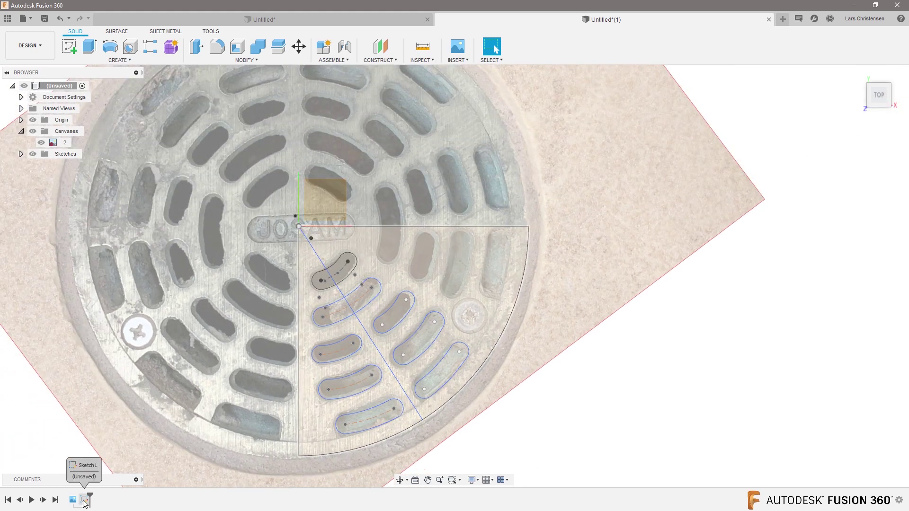
right_click(85, 501)
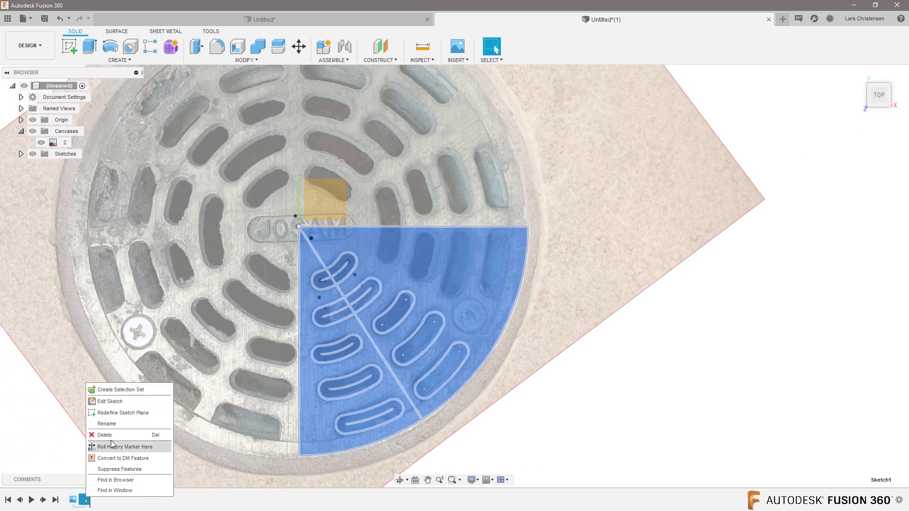
click(113, 424)
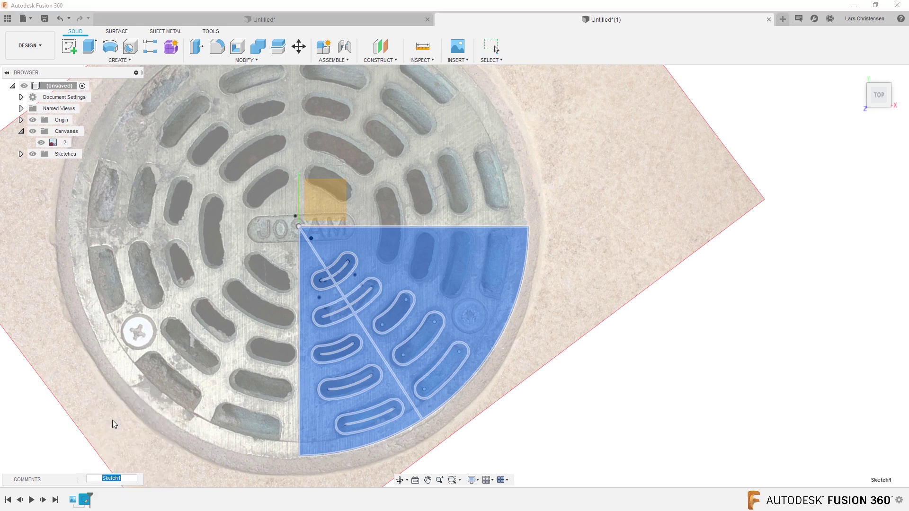
drag(131, 480, 70, 484)
text(First Pattern)
key(Return)
click(736, 439)
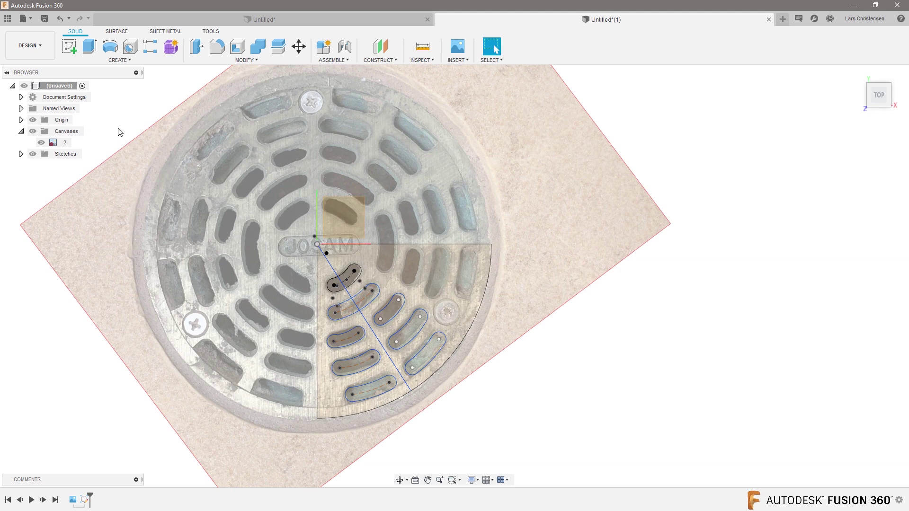
click(68, 46)
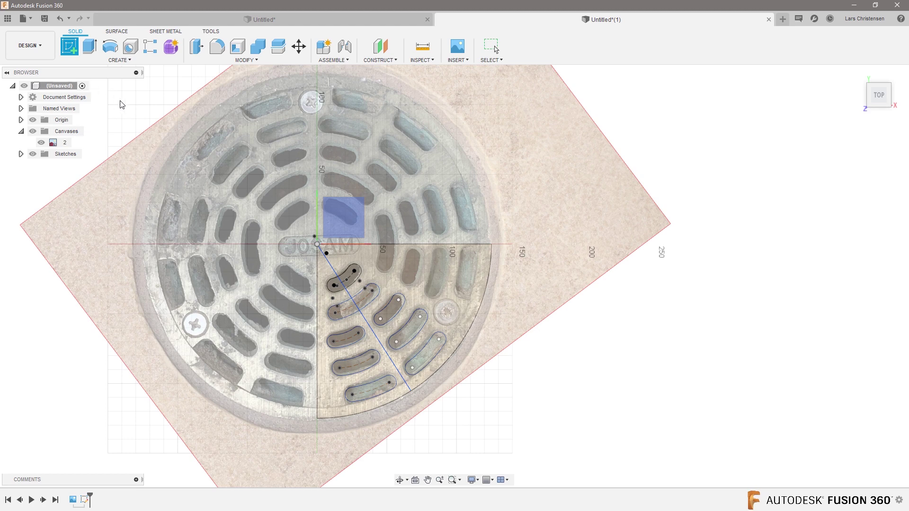
click(315, 245)
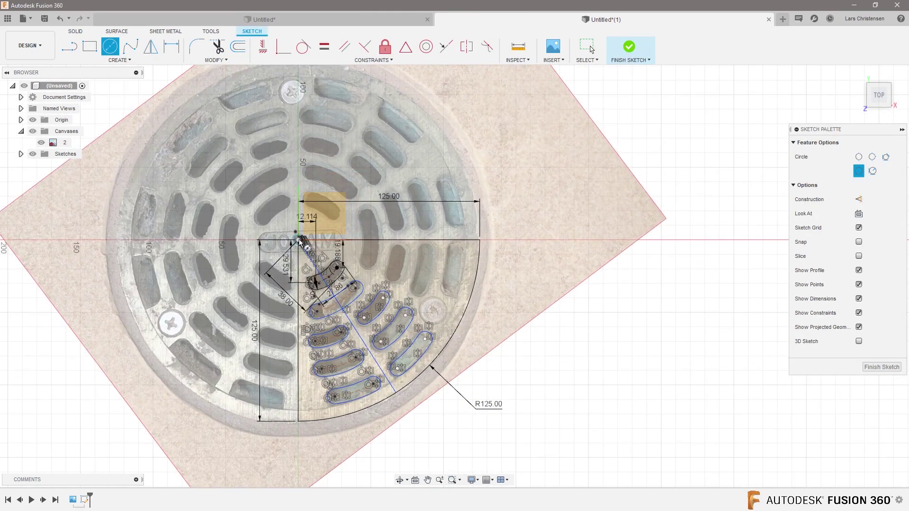
click(299, 240)
text(250)
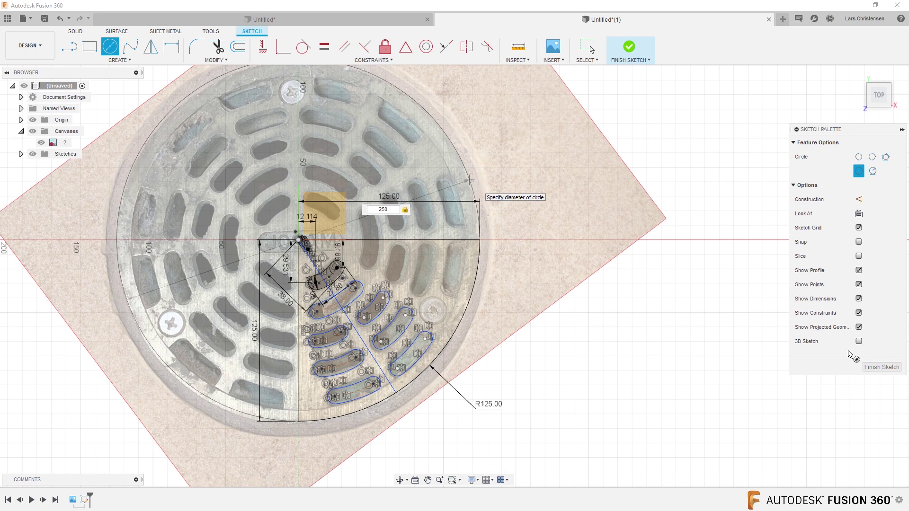
click(882, 370)
click(890, 328)
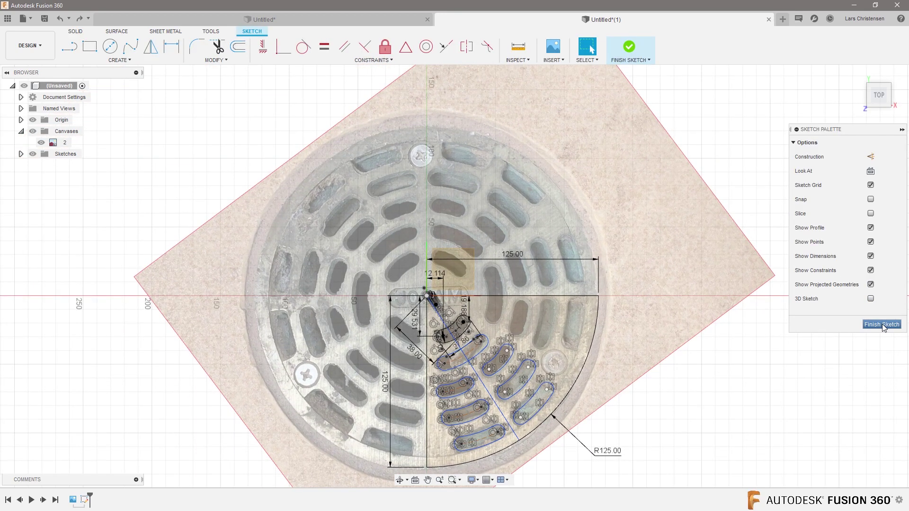
click(882, 324)
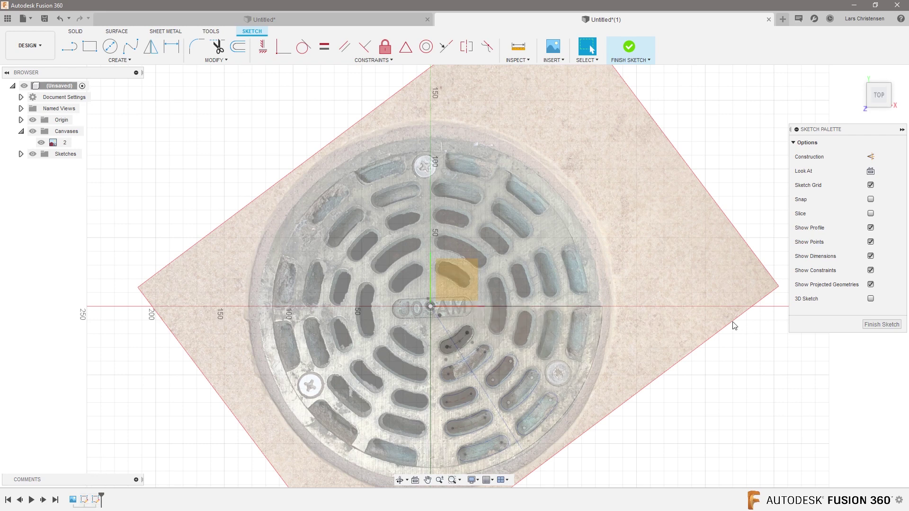
- Draw a 250 mm diameter circle centred on the origin in the new sketch and finish the sketch
scroll(365, 194, down, 3)
scroll(417, 284, up, 3)
key(c)
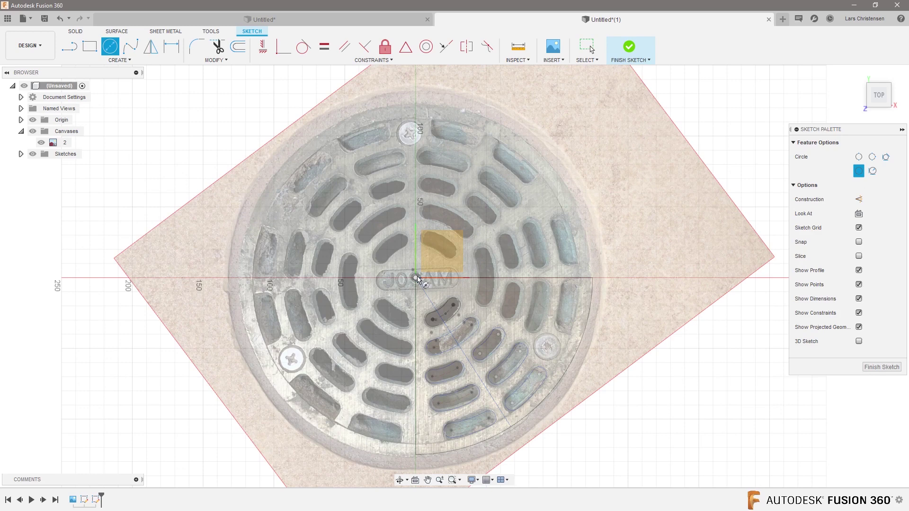
click(416, 278)
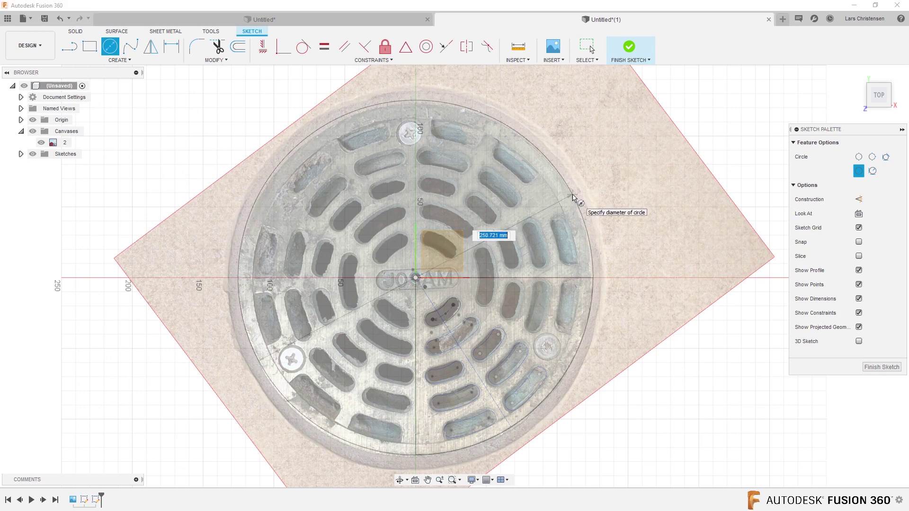
text(250)
key(Return)
key(Escape)
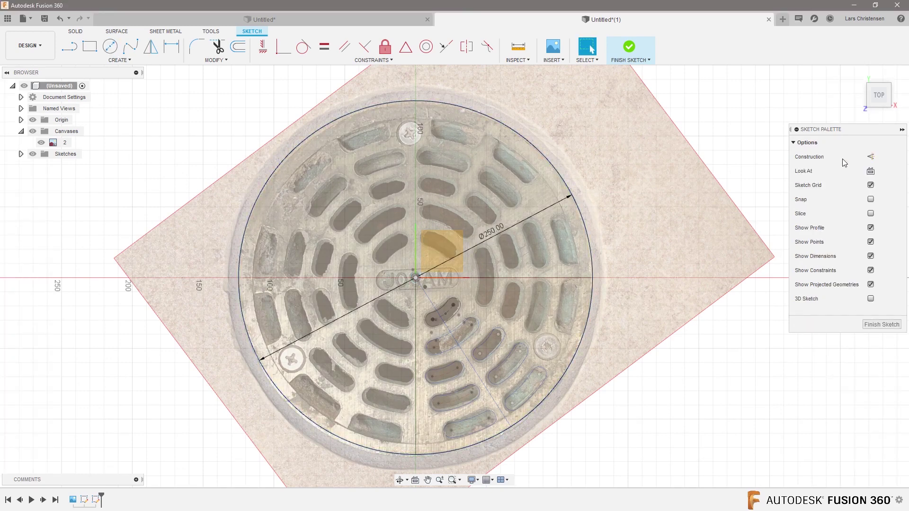
click(874, 326)
- Extrude the full circle by -10 mm as a new body and hide the canvas image
key(q)
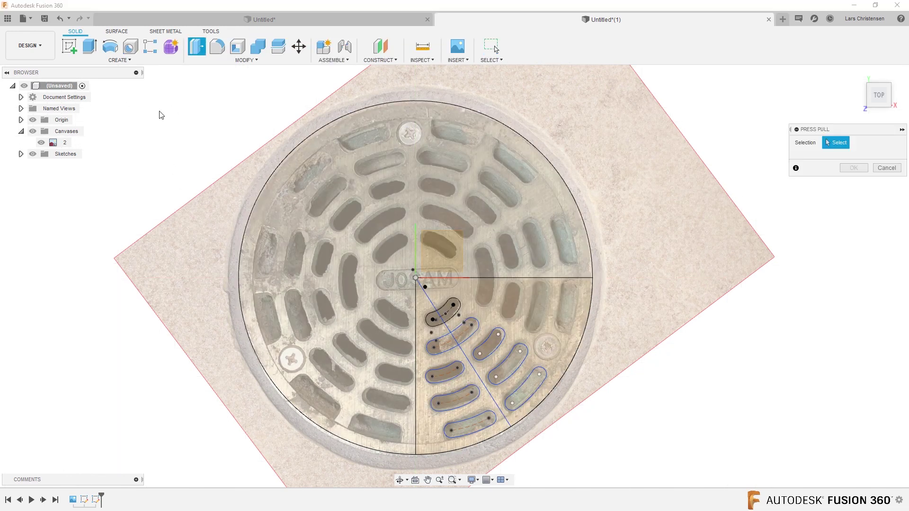
click(393, 225)
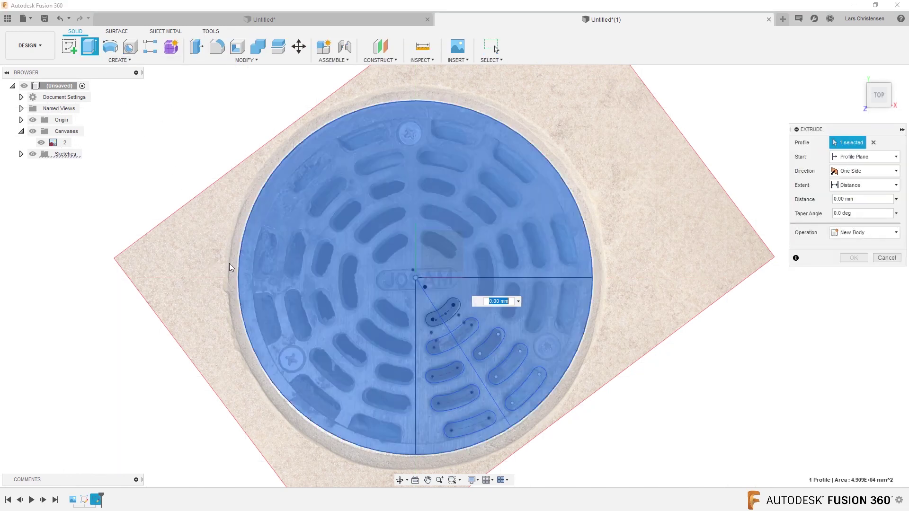
shift+middle_drag(242, 269, 405, 260)
drag(405, 261, 408, 286)
text(-10)
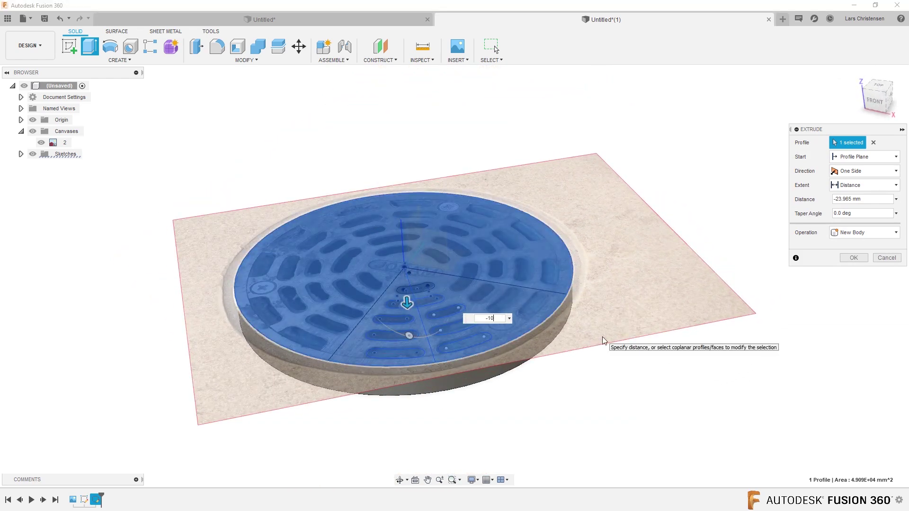
key(Return)
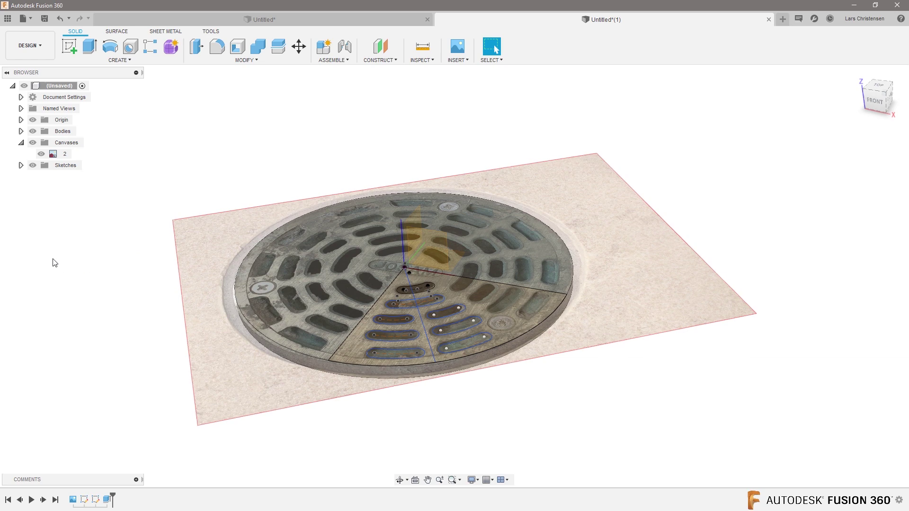
click(40, 155)
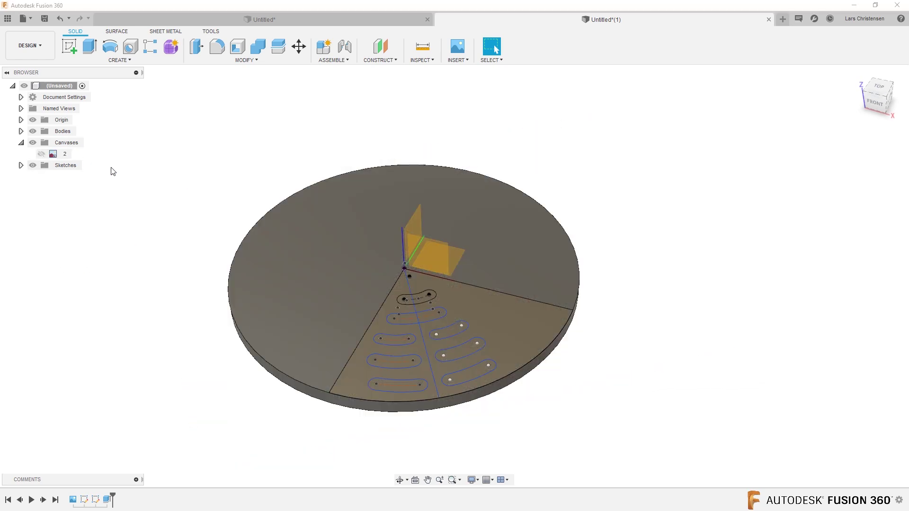
- Extrude all the arc slot profiles of the slot sketch downward as a cut through the full thickness of the disc
shift+middle_drag(689, 471, 165, 234)
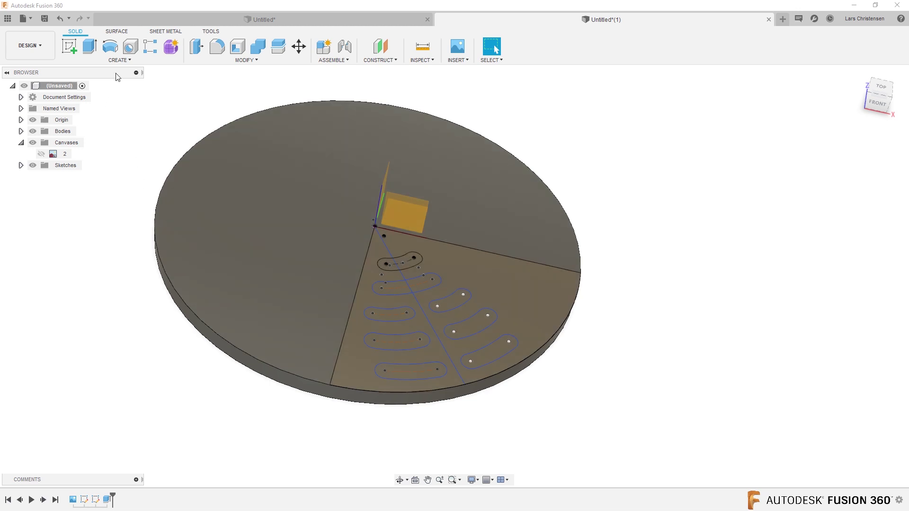
click(93, 51)
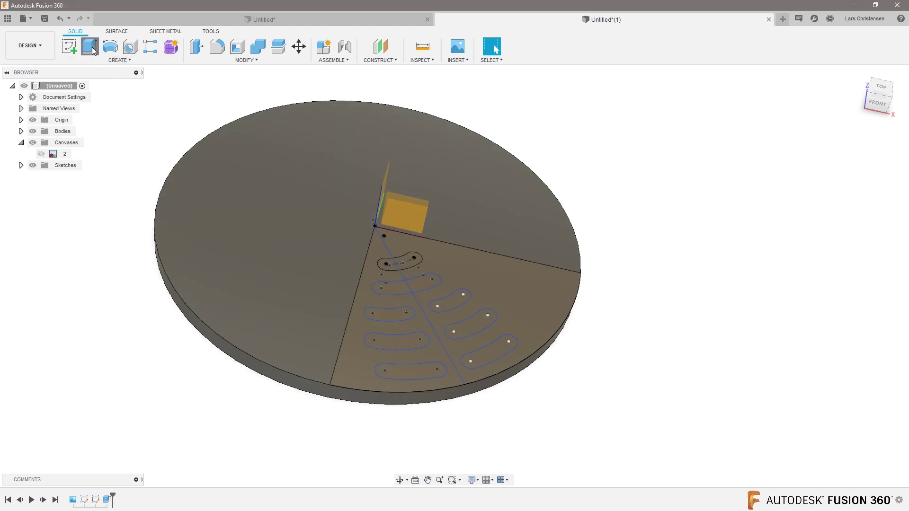
scroll(471, 277, up, 2)
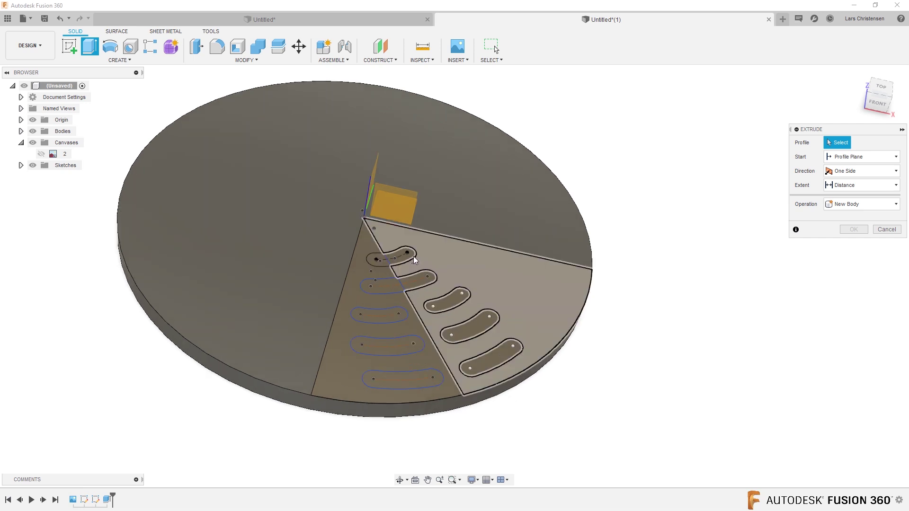
click(377, 264)
click(378, 264)
click(381, 285)
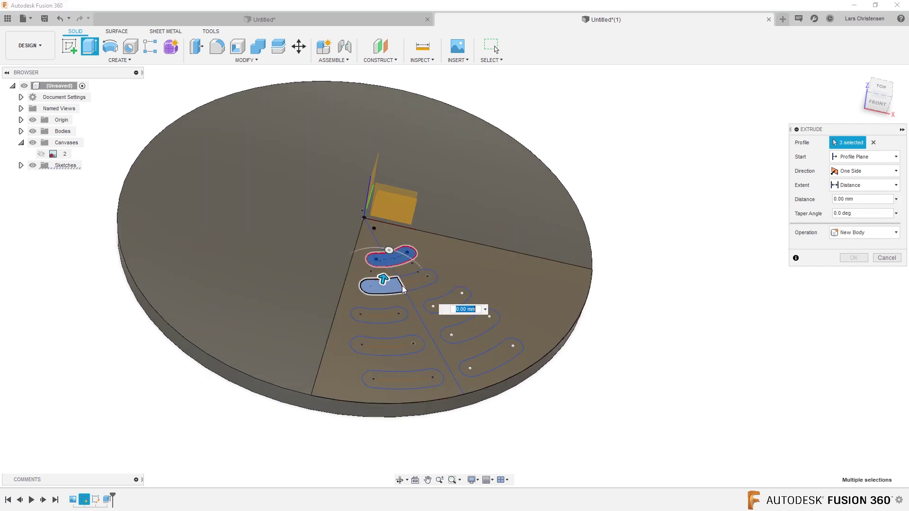
click(417, 280)
click(396, 323)
click(446, 308)
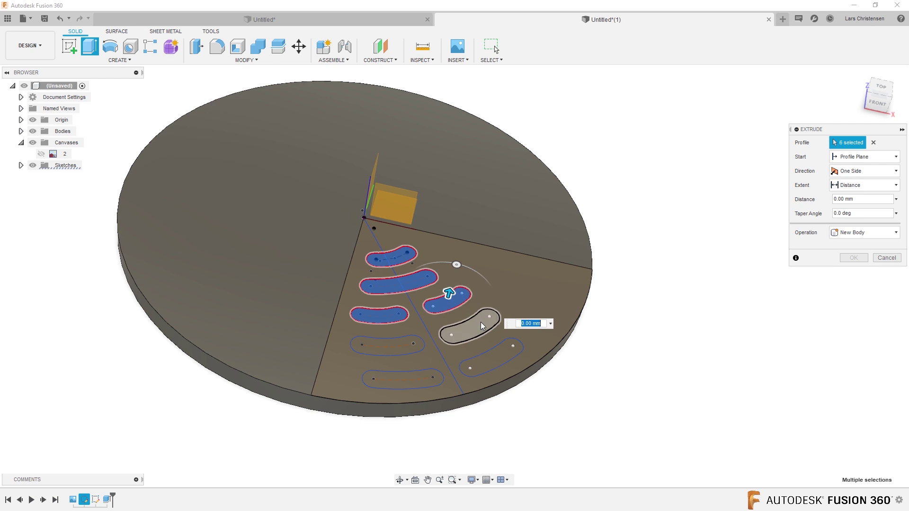
click(484, 327)
click(405, 349)
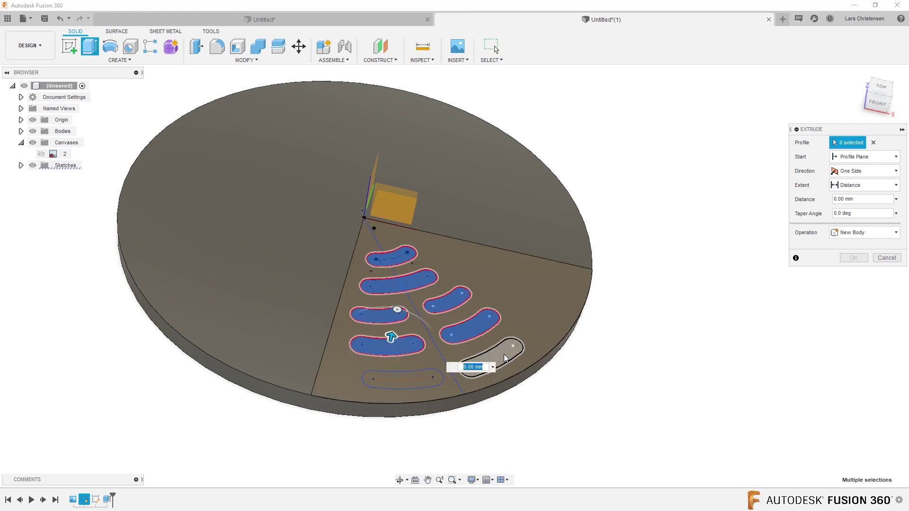
click(473, 367)
click(402, 389)
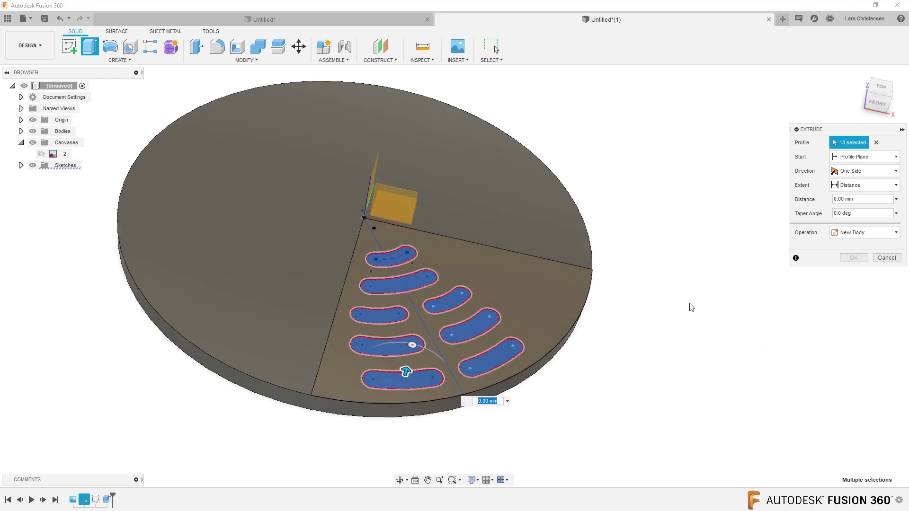
shift+middle_drag(406, 371, 416, 305)
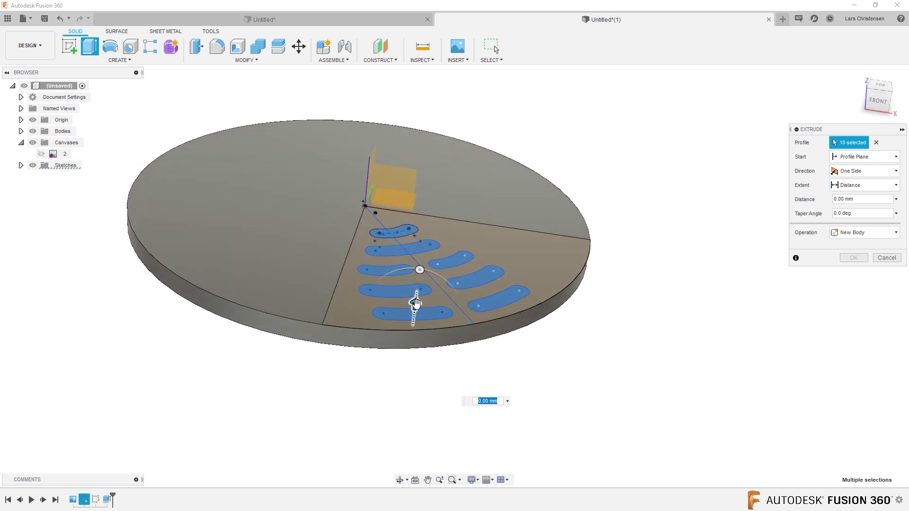
drag(416, 306, 410, 337)
click(866, 185)
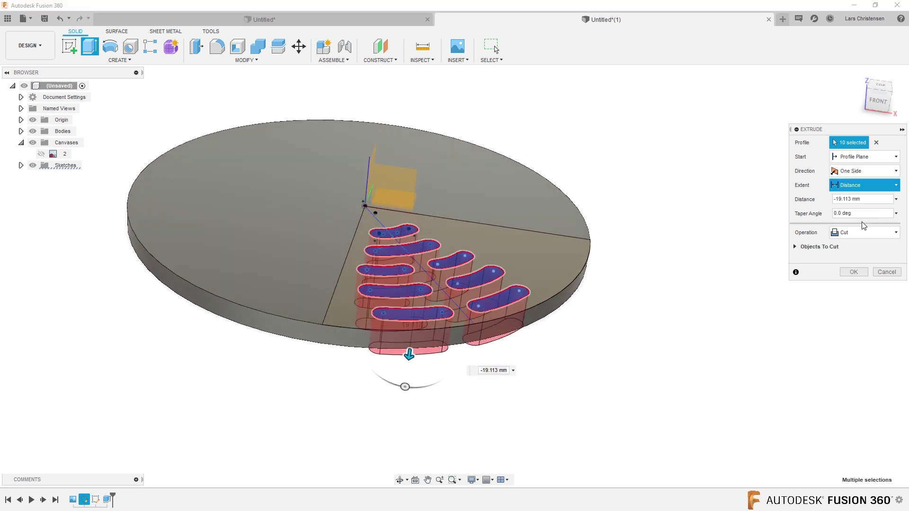
click(849, 221)
click(855, 273)
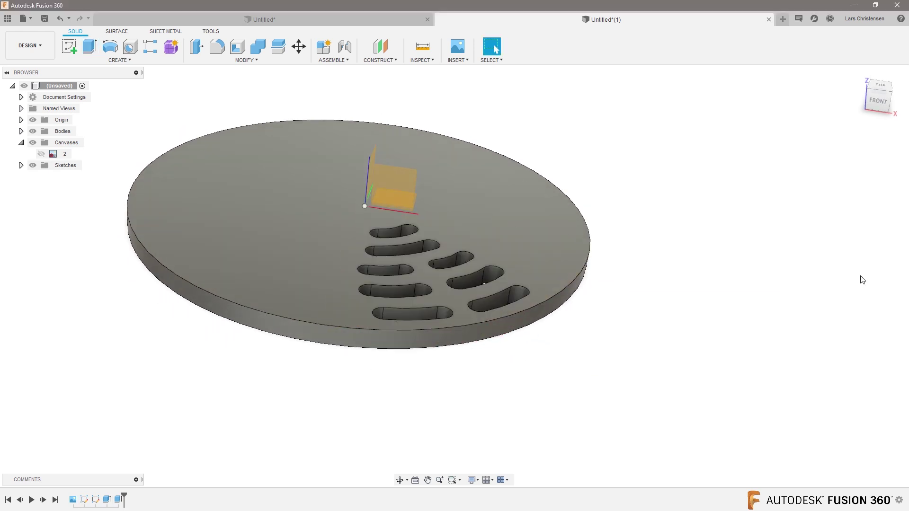
- Mirror the slot cut as a feature across the vertical YZ origin plane
shift+middle_drag(249, 424, 217, 423)
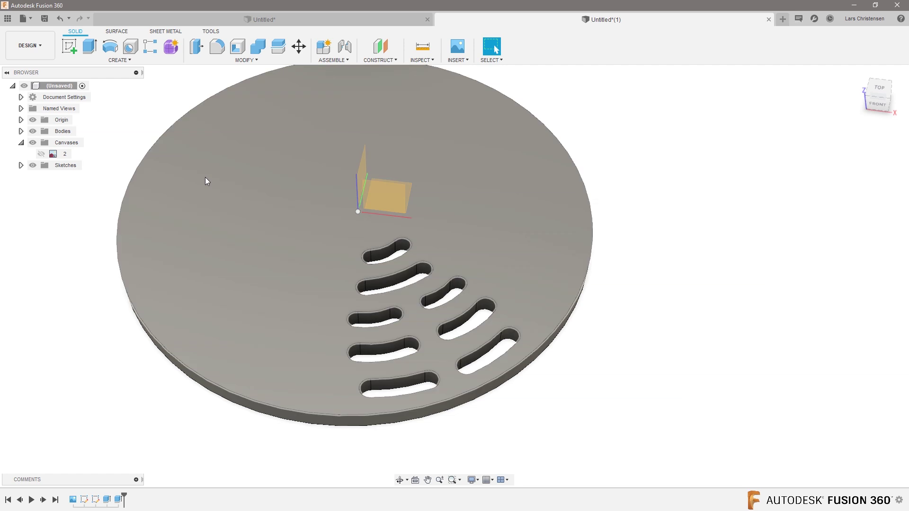
click(127, 60)
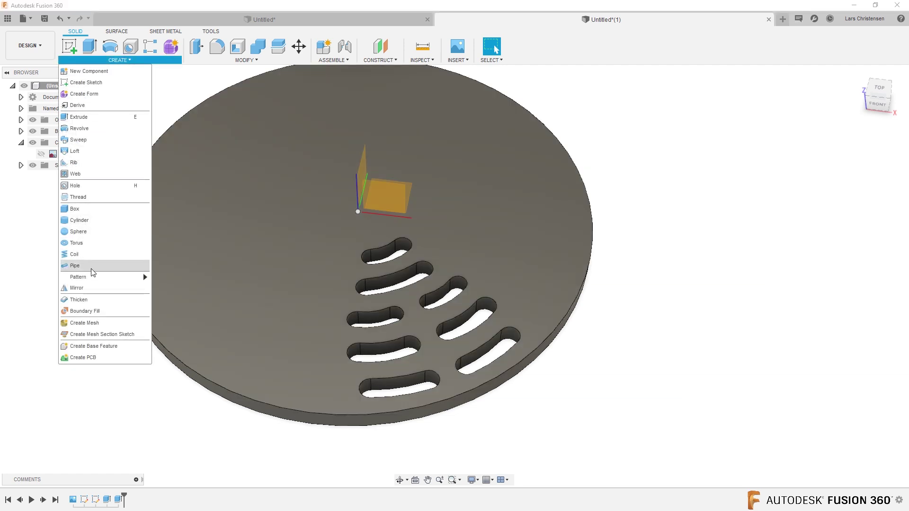
click(91, 288)
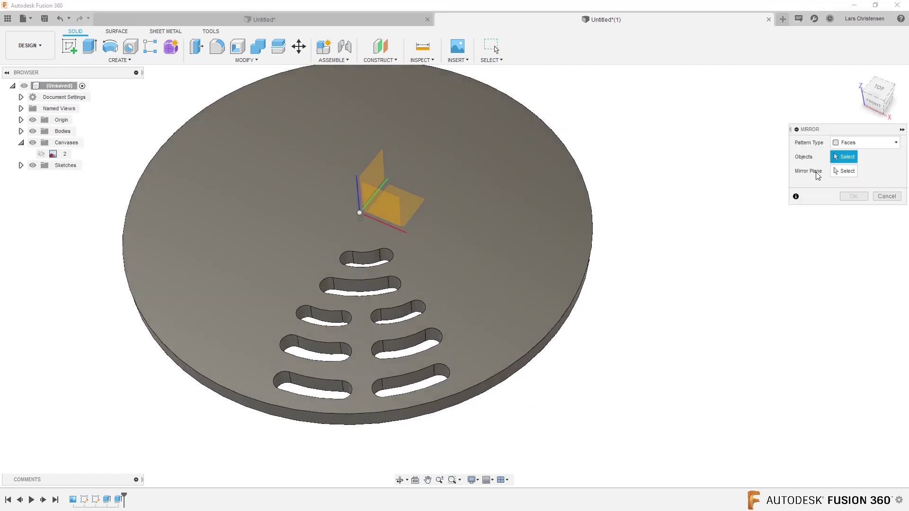
click(875, 144)
click(866, 179)
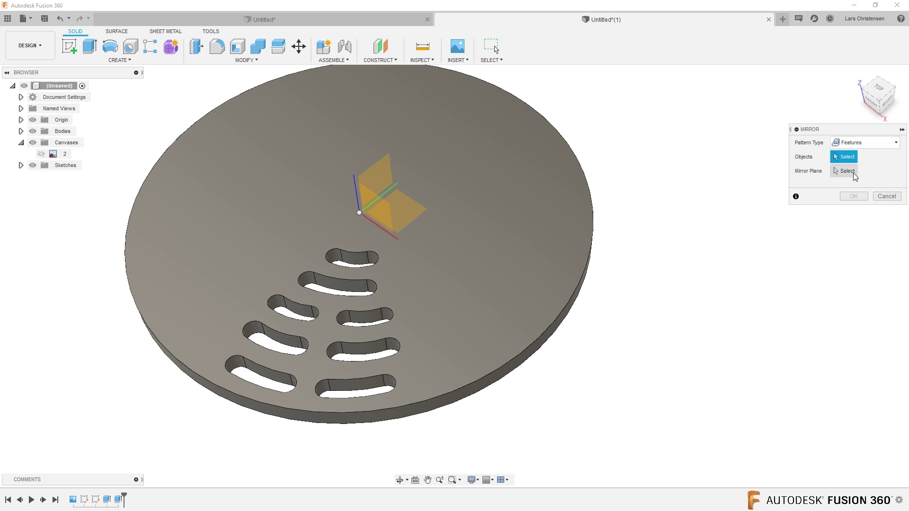
click(117, 499)
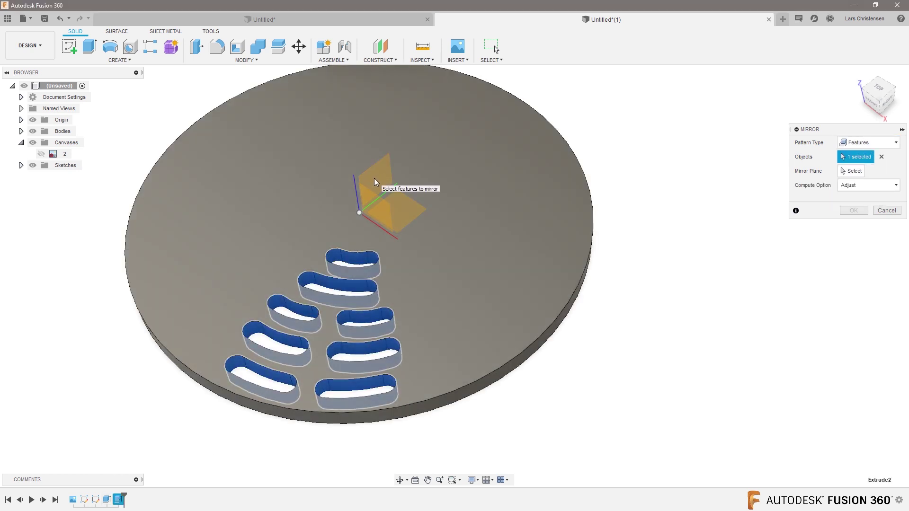
click(851, 171)
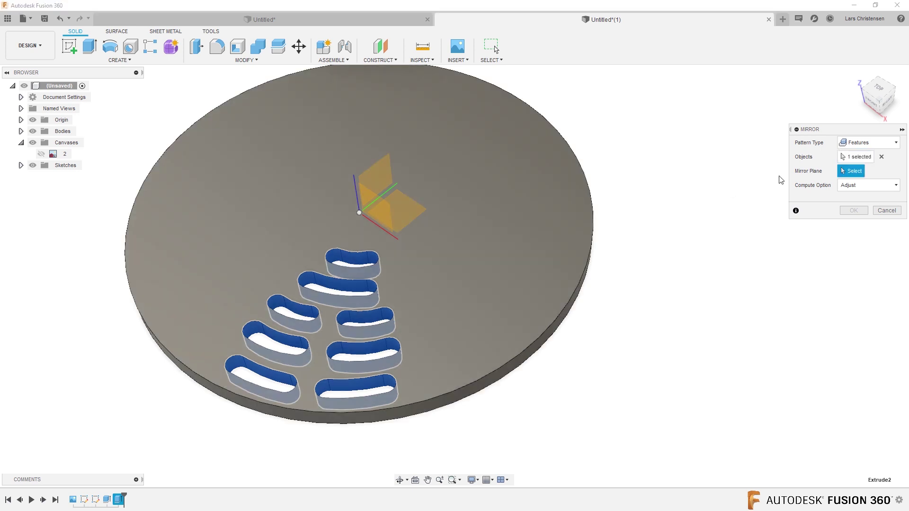
click(378, 181)
click(854, 210)
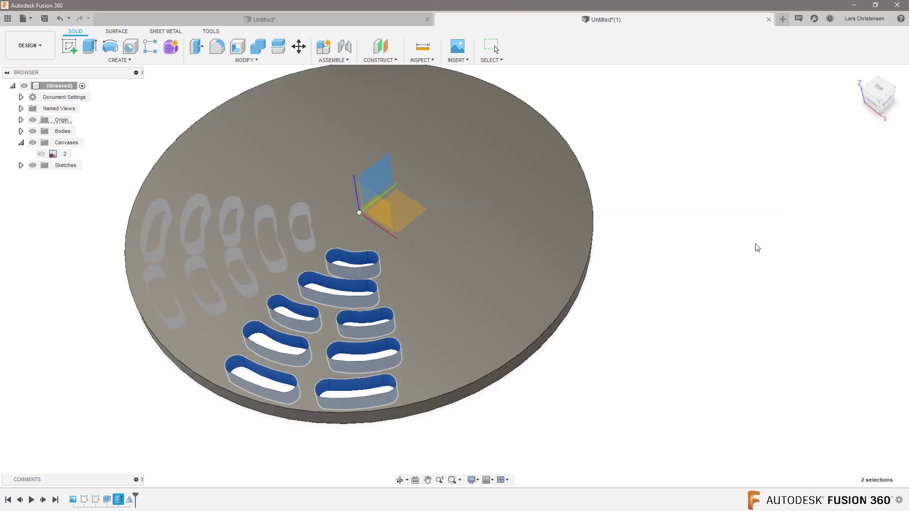
- Mirror both the slot cut and its mirrored copy across the XZ origin plane onto the opposite half of the disc
shift+middle_drag(748, 250, 738, 245)
right_click(738, 240)
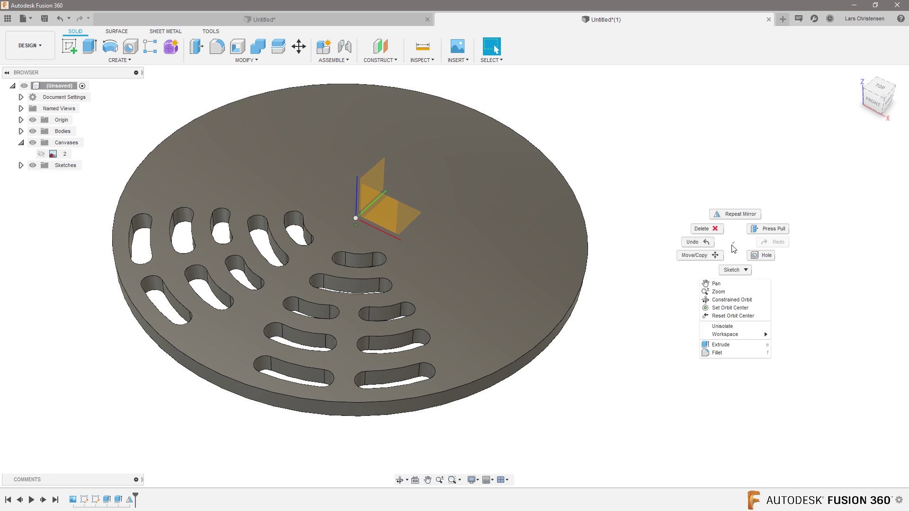
key(Escape)
key(Return)
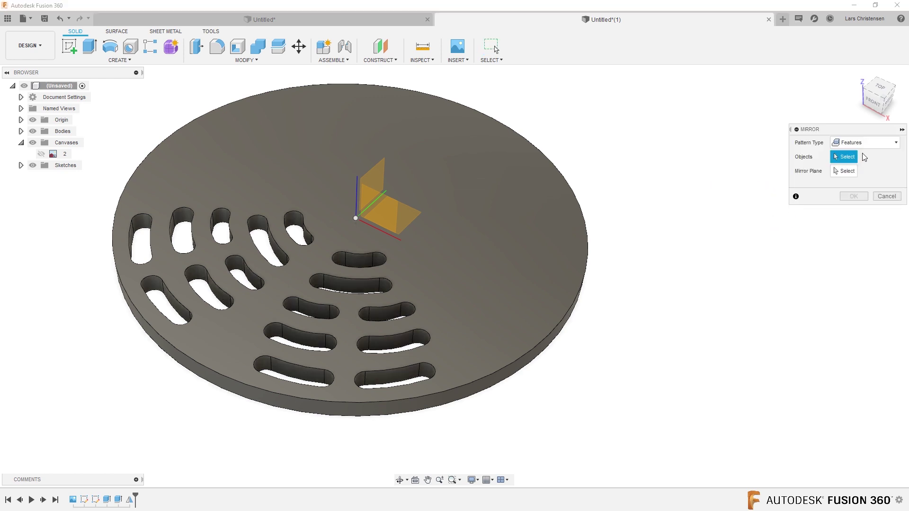
click(118, 500)
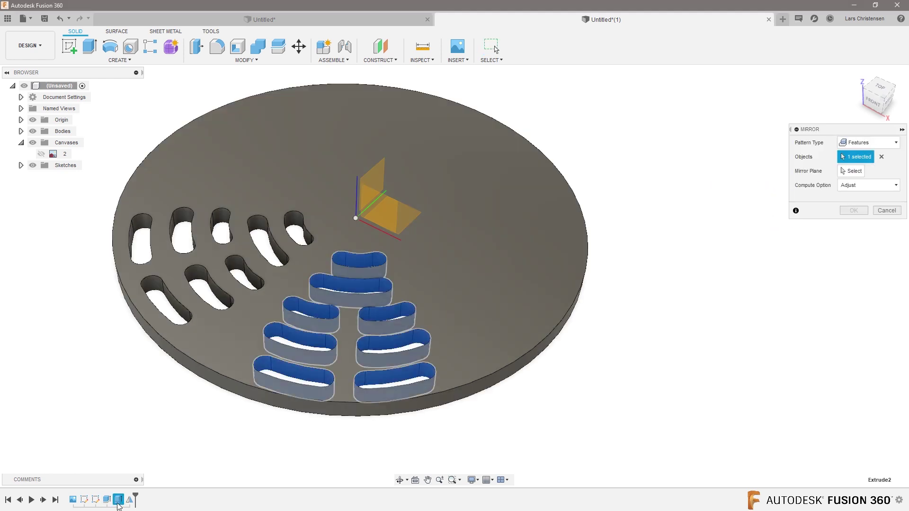
click(131, 502)
click(850, 171)
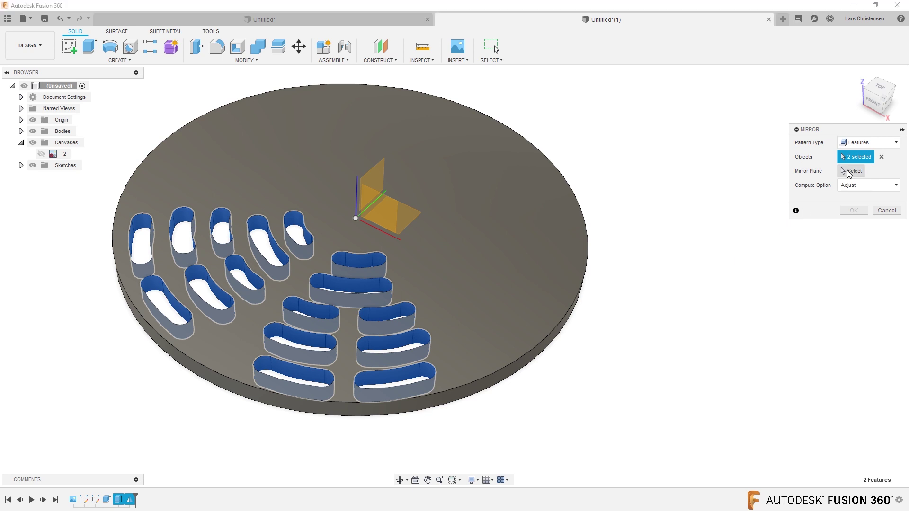
click(388, 223)
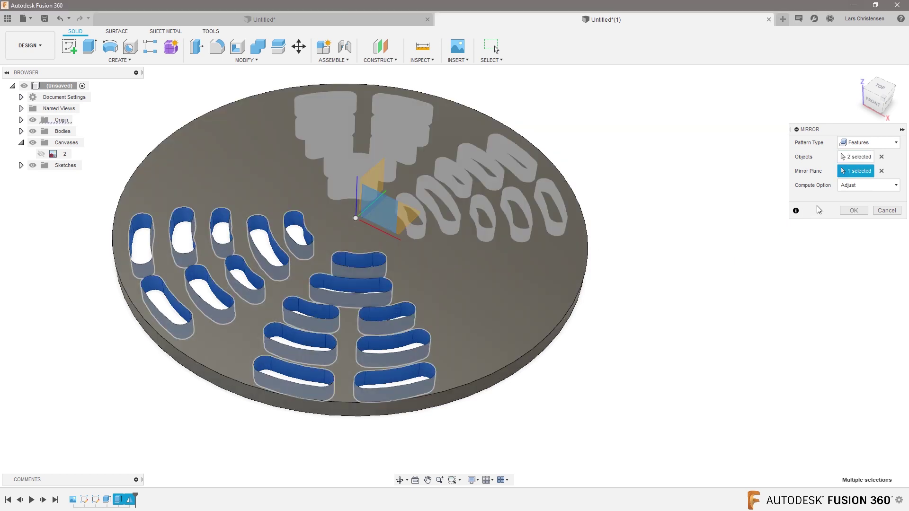
click(853, 210)
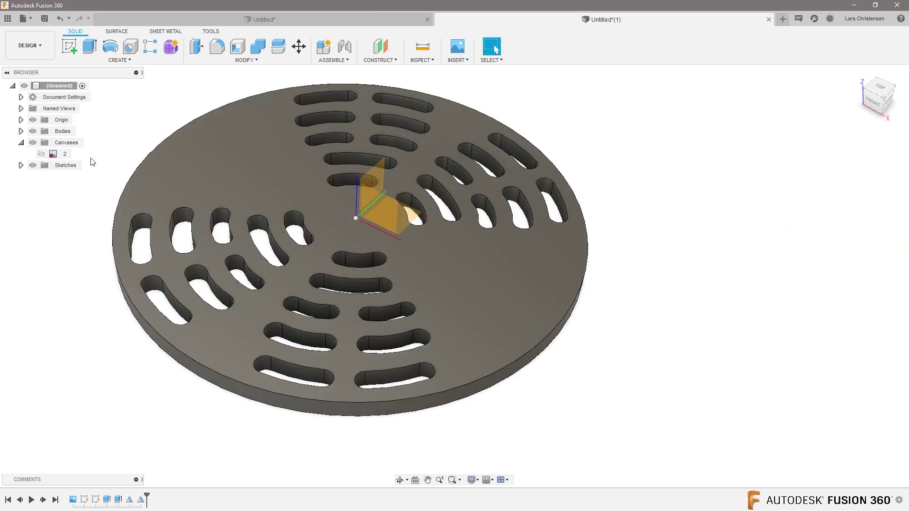
- Show the canvas image from the top and place a new hole on the XY plane over the lower-right screw
click(41, 154)
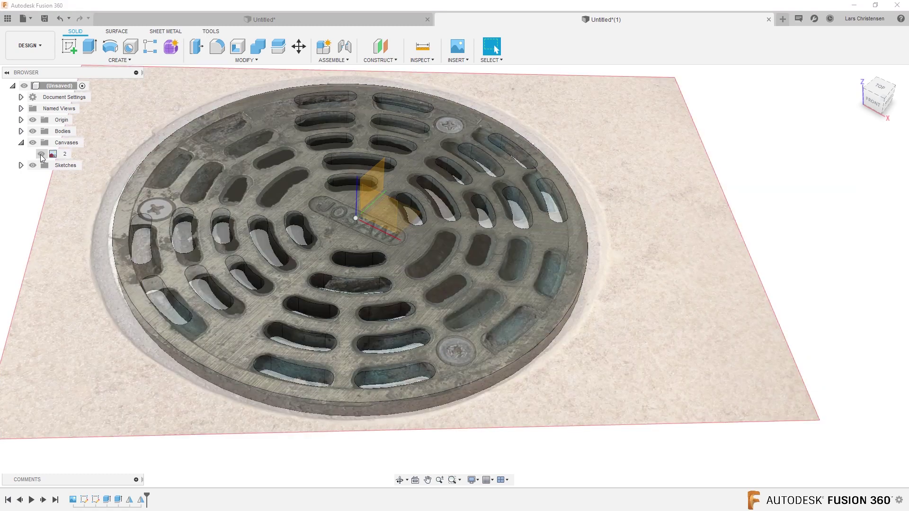
click(879, 87)
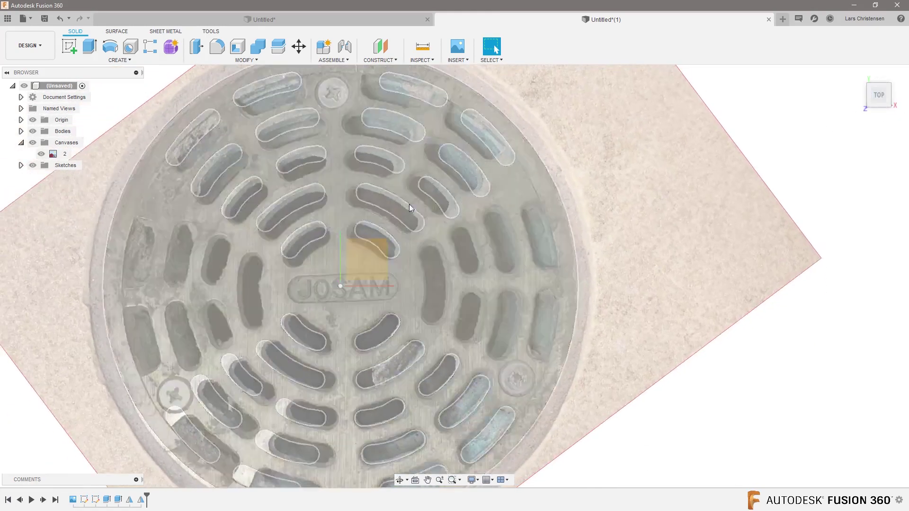
scroll(354, 172, down, 2)
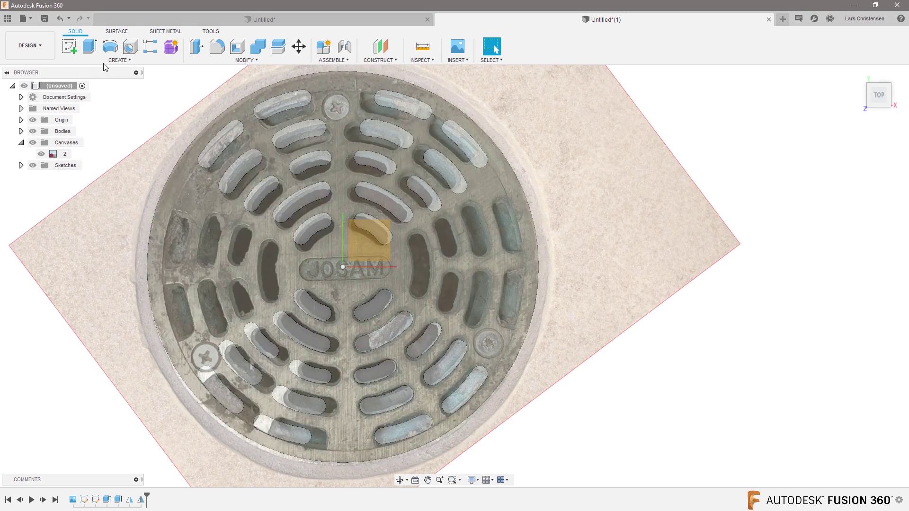
click(119, 60)
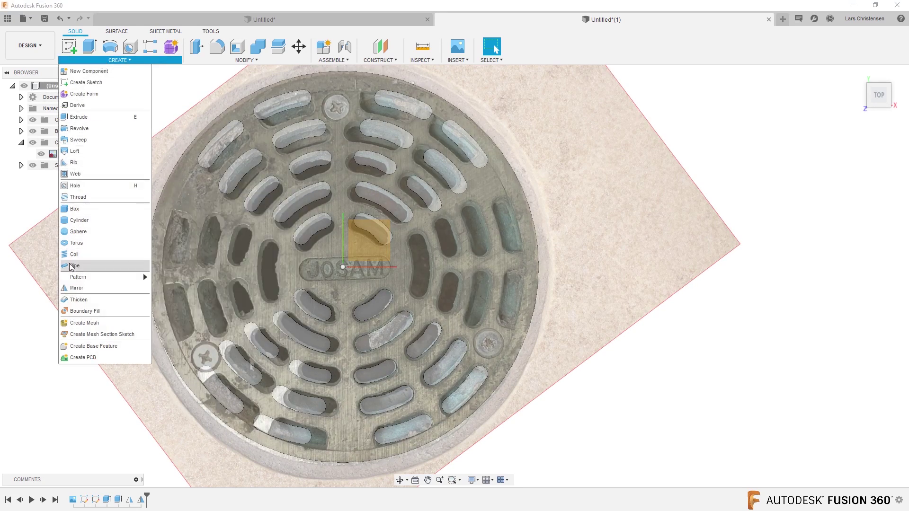
click(75, 186)
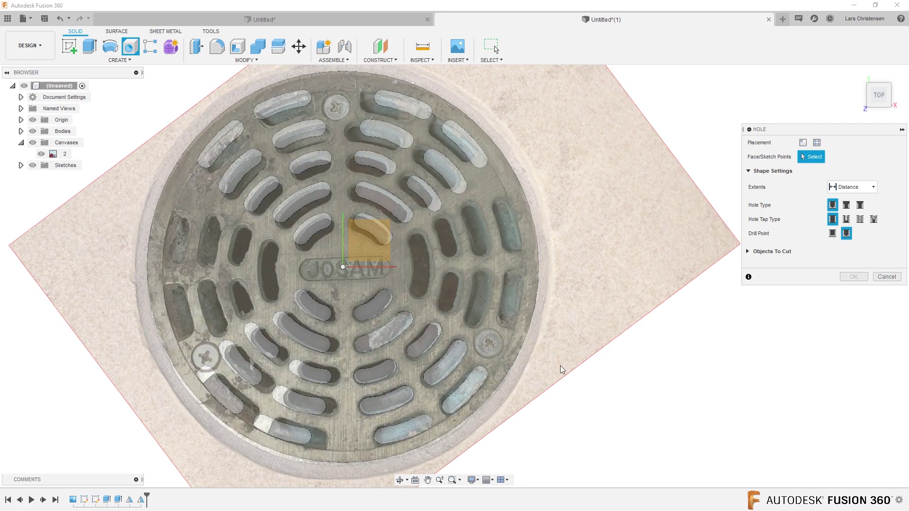
click(365, 248)
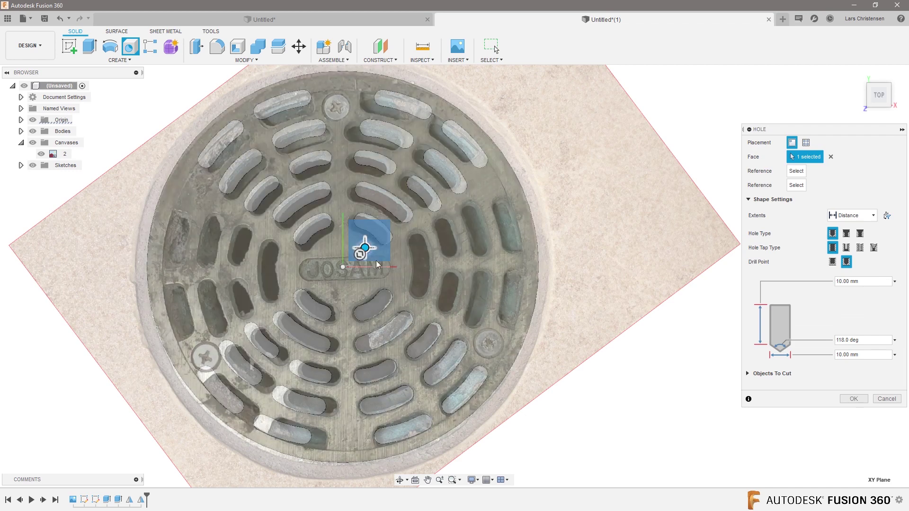
drag(365, 247, 488, 341)
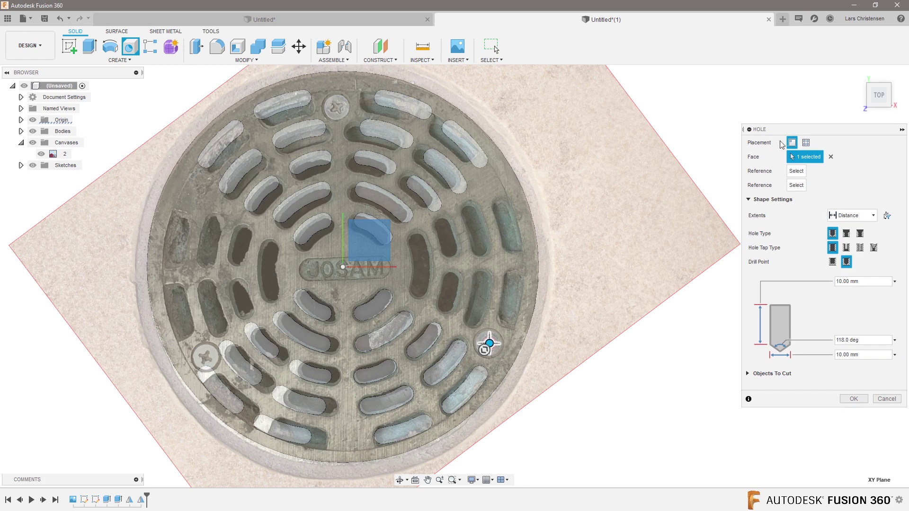
- Make the hole a countersink through all with an 18 mm countersink diameter and create it
click(858, 217)
click(840, 250)
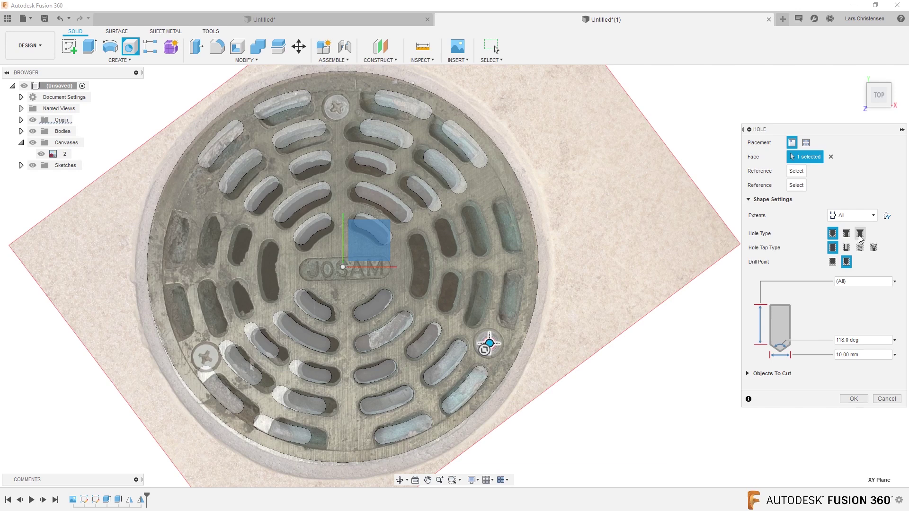
click(860, 234)
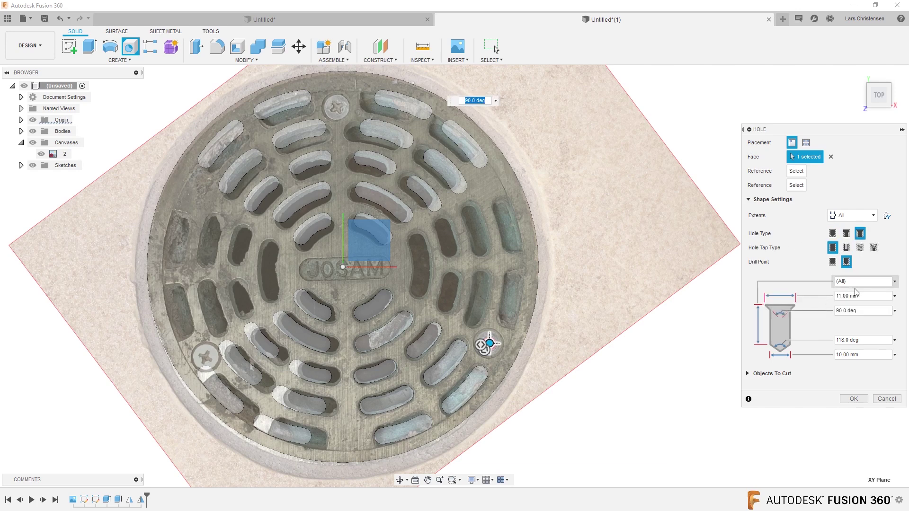
click(836, 296)
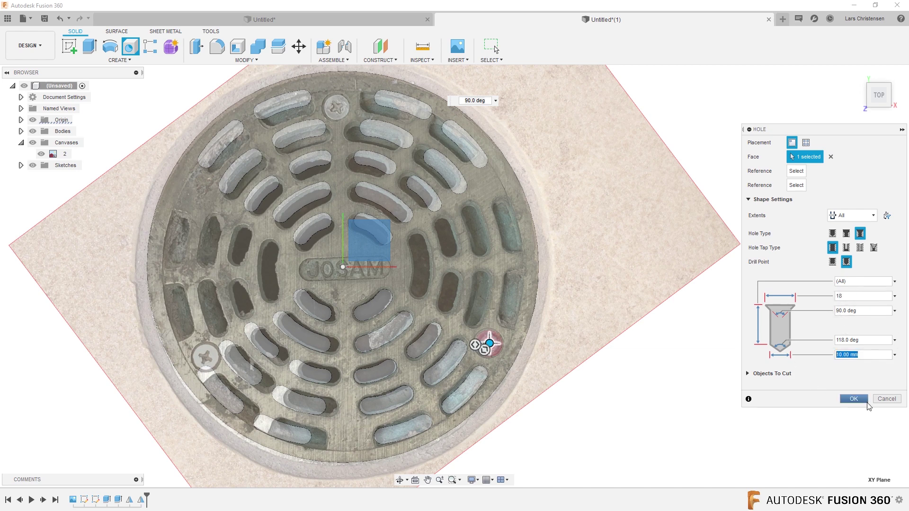
click(853, 399)
- Hide the canvas image and inspect the countersunk hole up close in an angled view
shift+middle_drag(691, 398, 303, 324)
scroll(303, 324, up, 5)
click(41, 154)
scroll(440, 331, up, 5)
scroll(439, 331, down, 5)
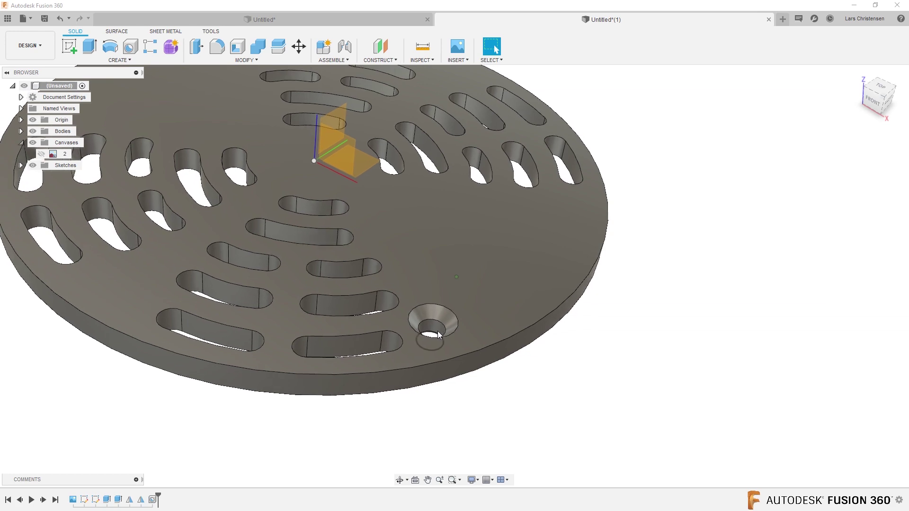
scroll(544, 129, down, 2)
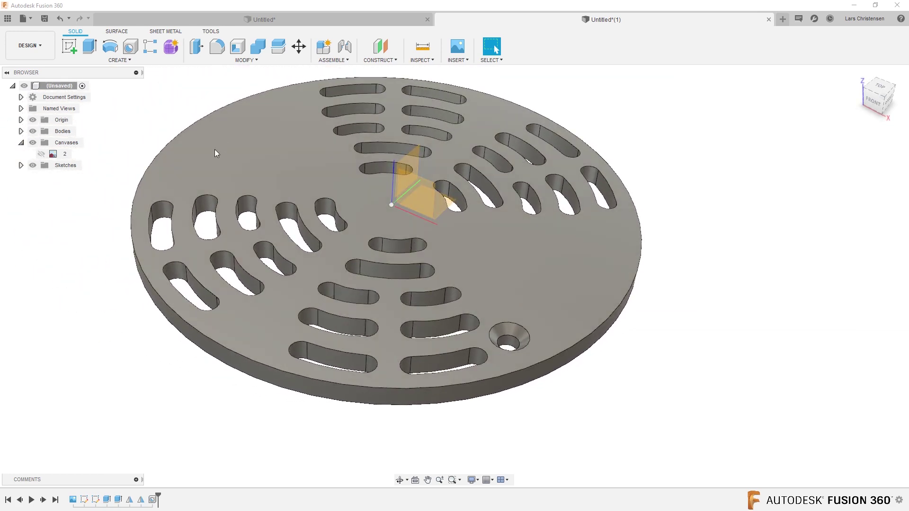
- Compare the disc with the canvas image from the top, checking the remaining openings and screws, and hide the image again
click(41, 155)
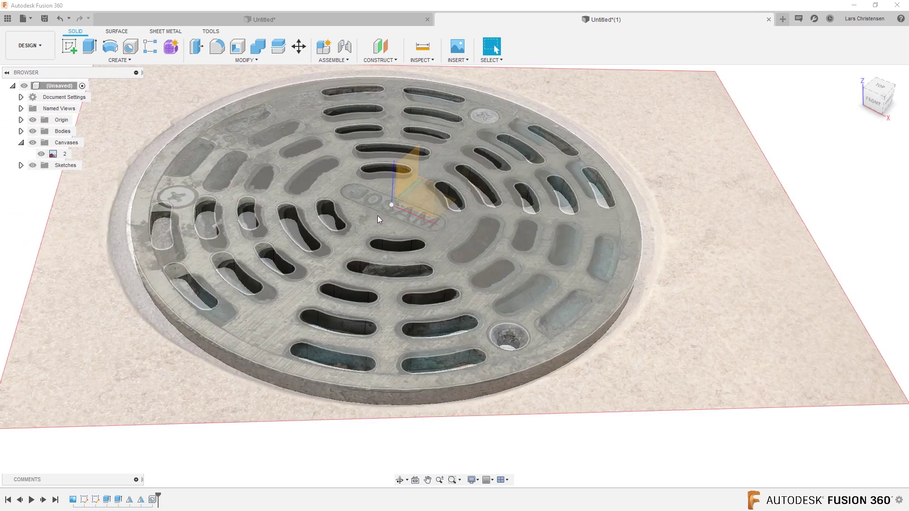
click(878, 88)
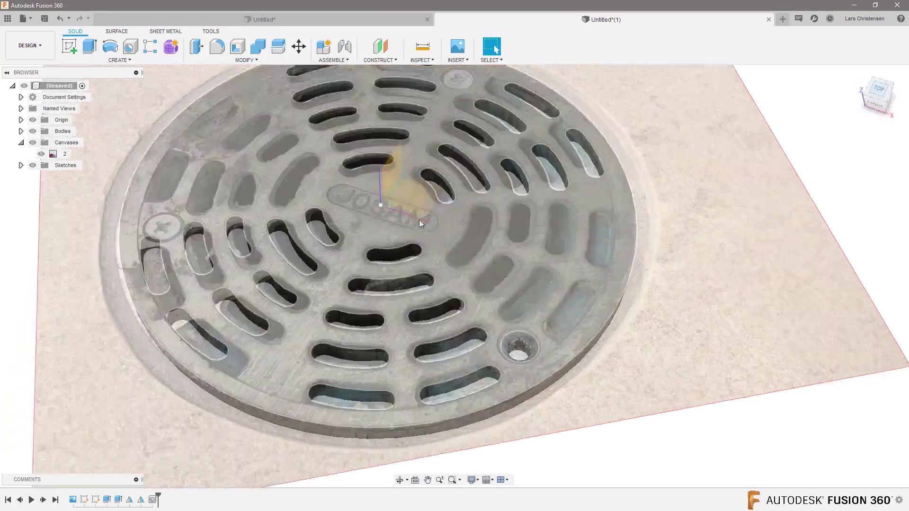
scroll(359, 309, down, 2)
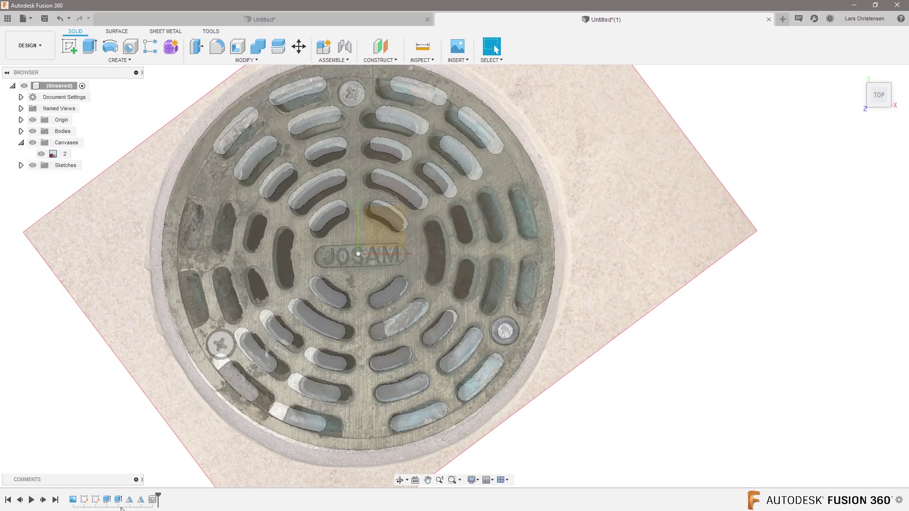
click(42, 154)
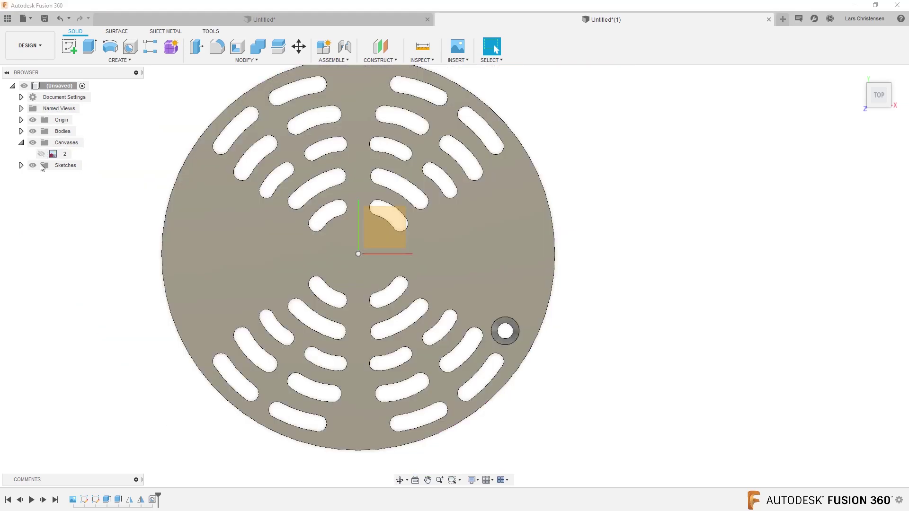
shift+middle_drag(105, 303, 141, 277)
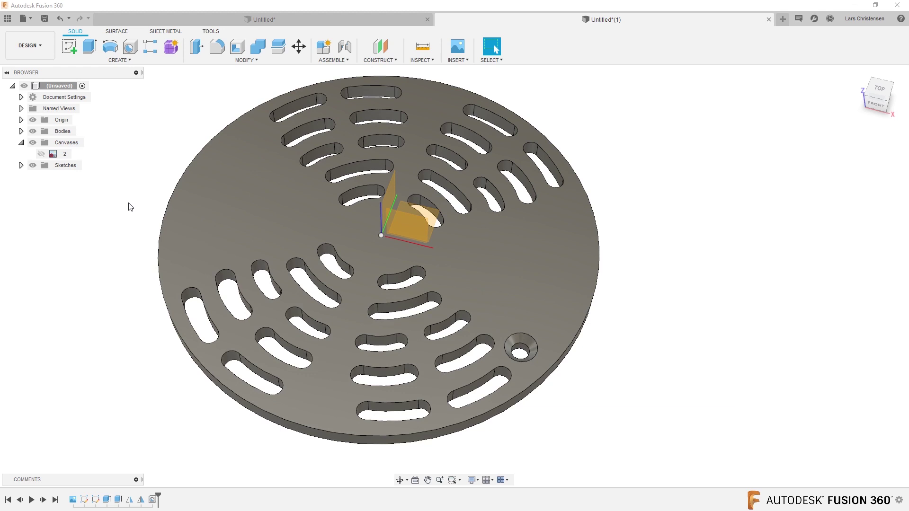